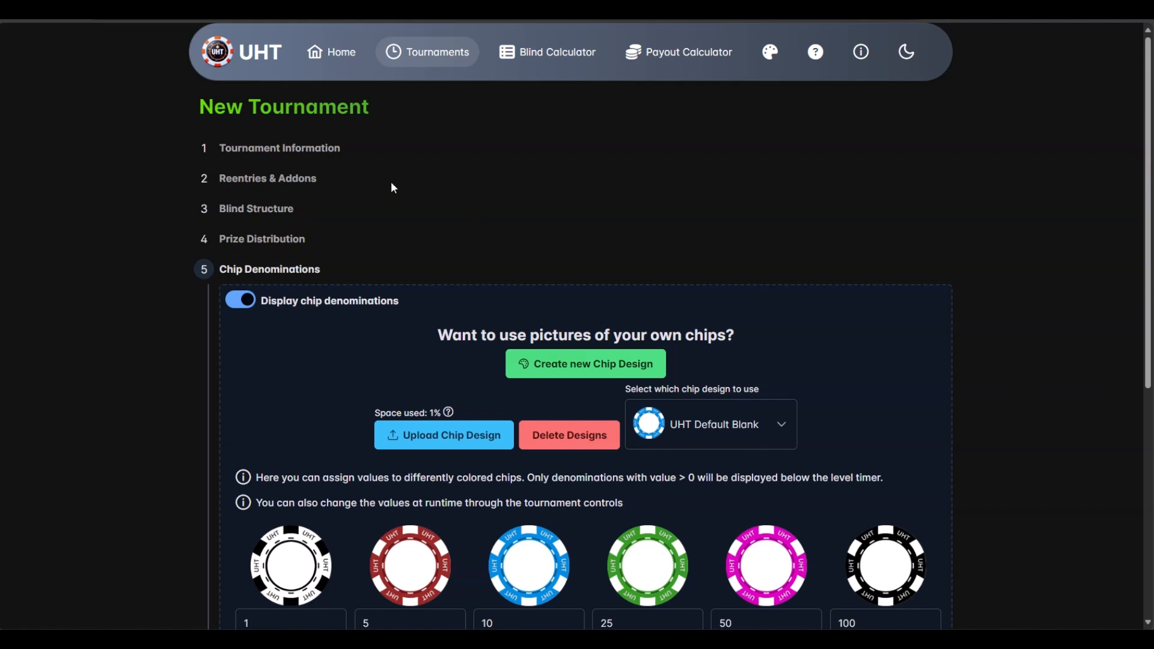
- Review the selectable chip designs and the instructions for uploading a custom chip design in the Chip Denominations section
scroll(319, 177, down, 1)
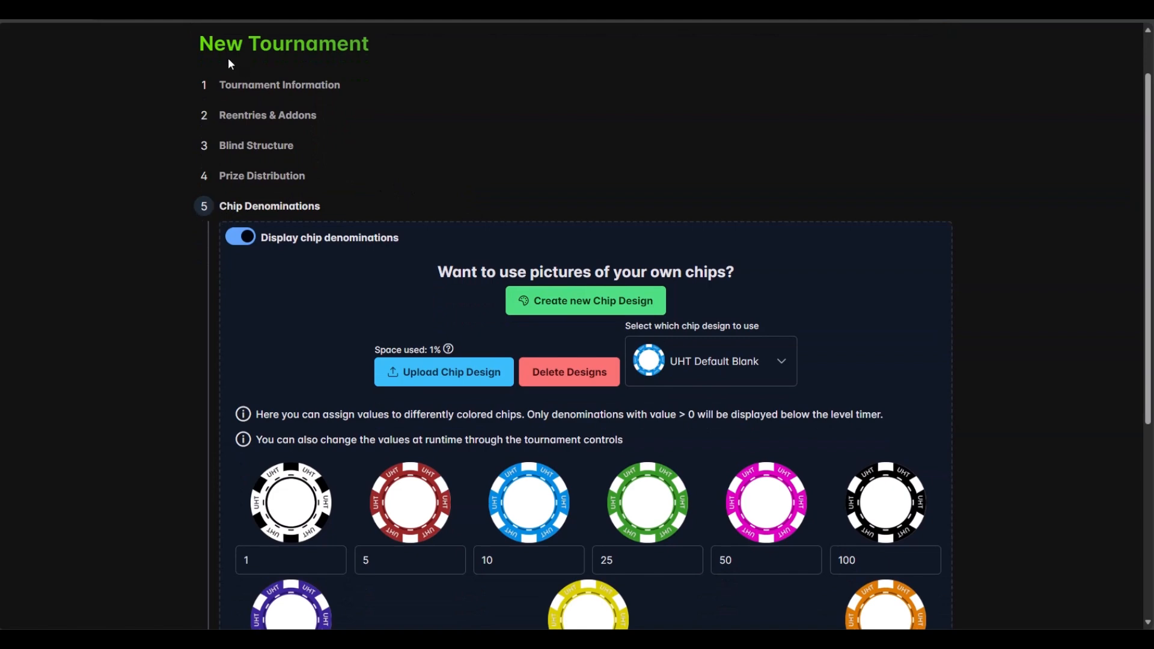
scroll(310, 225, down, 2)
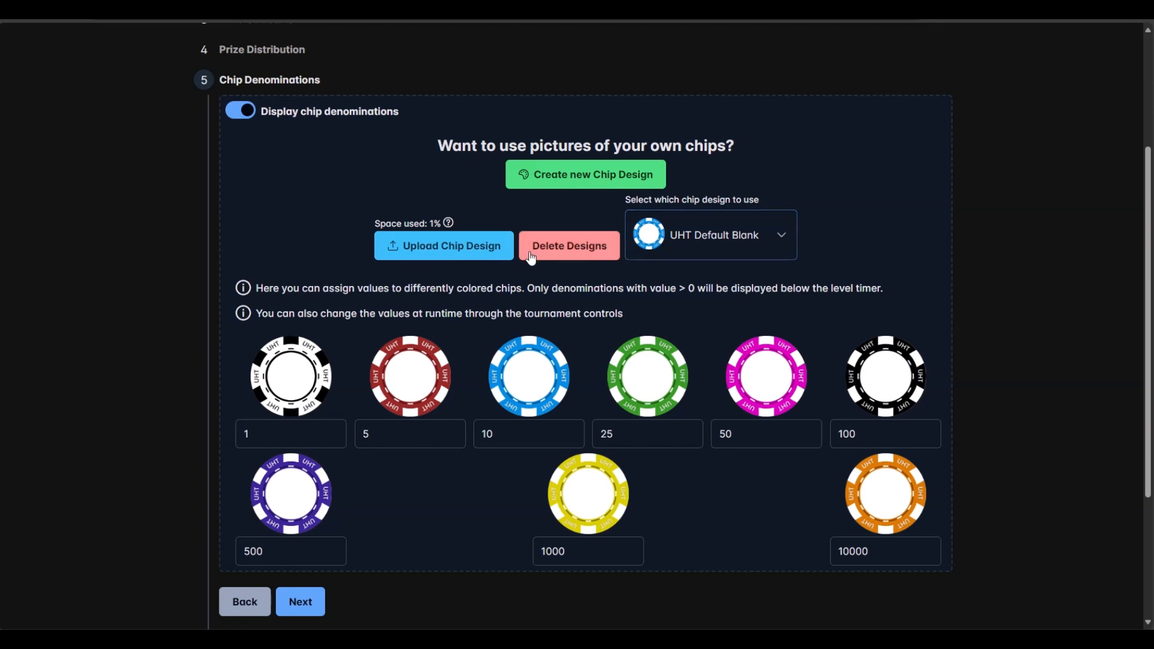
click(697, 247)
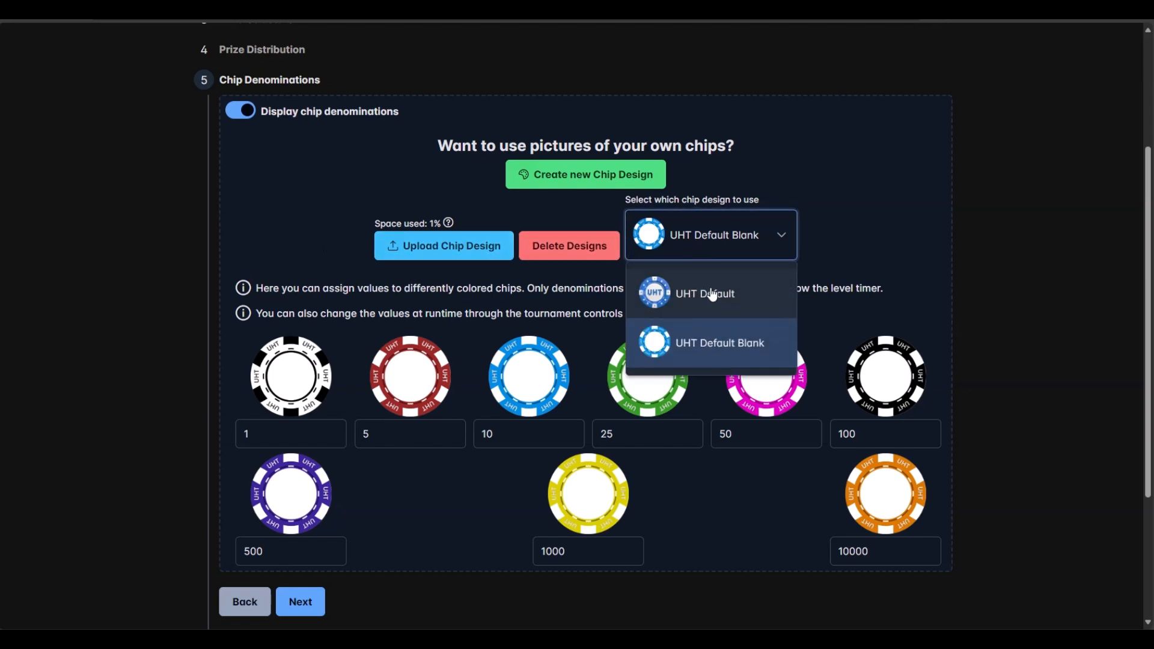
click(583, 299)
click(438, 250)
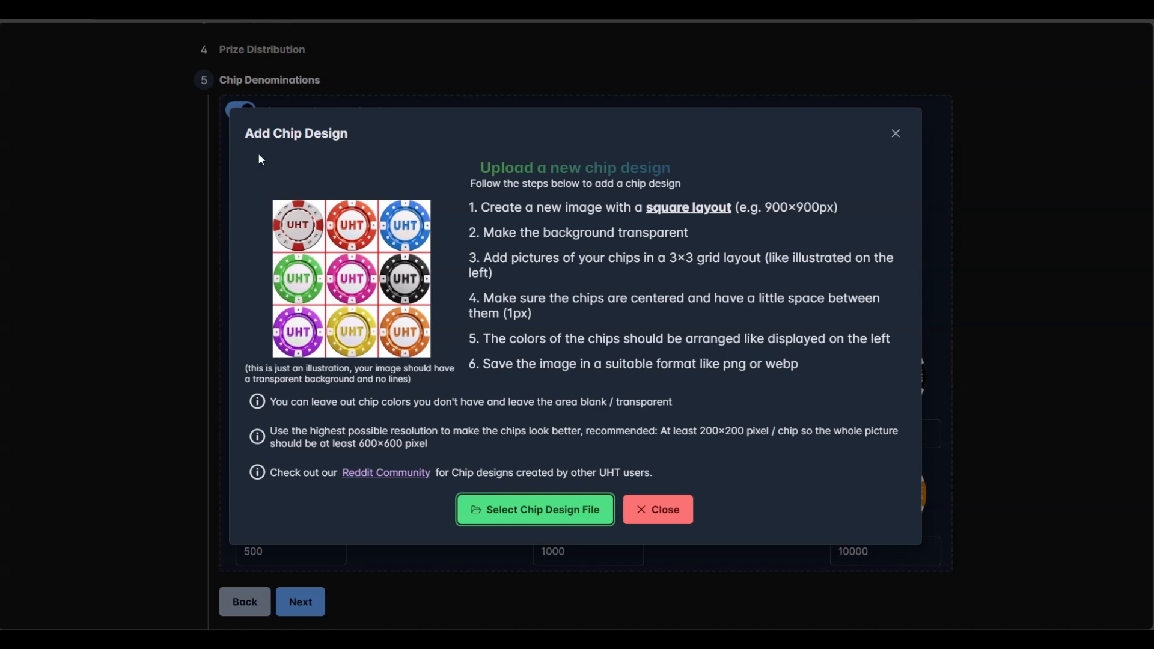
click(647, 508)
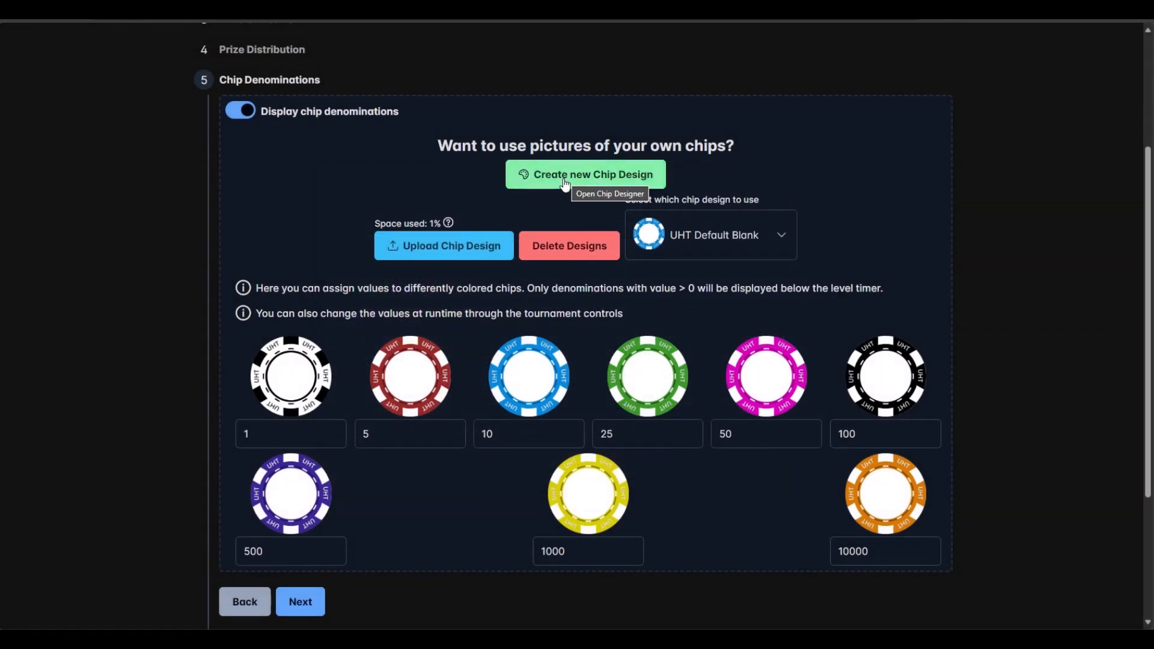
- Start creating a new chip design and open the chip designer
click(545, 187)
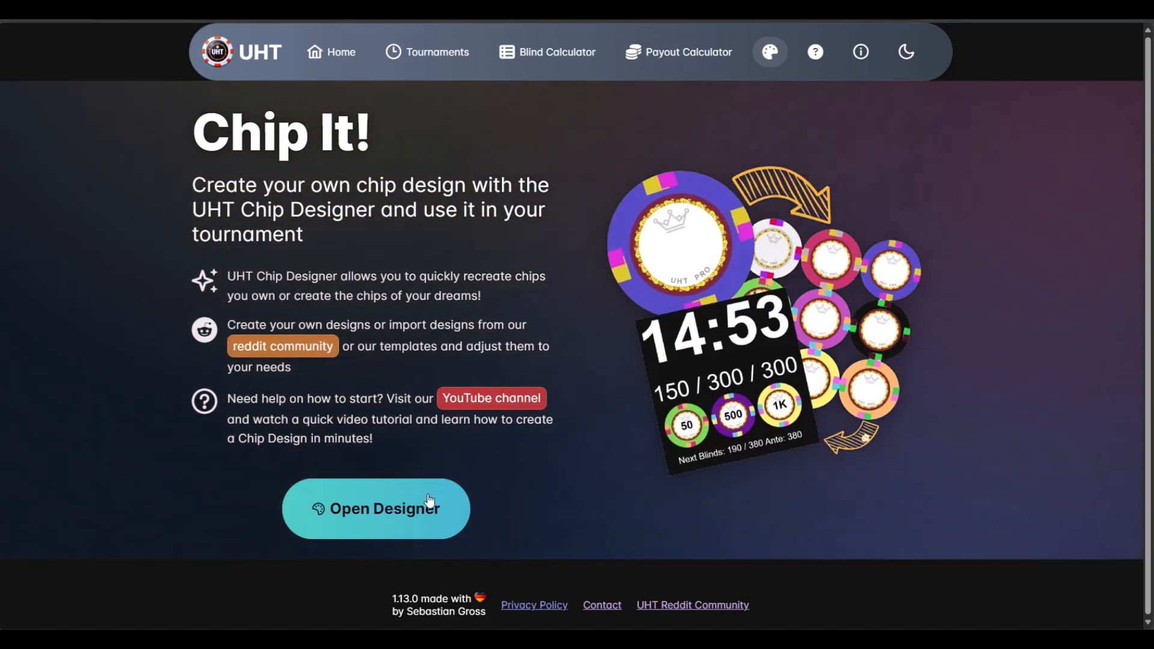
click(373, 508)
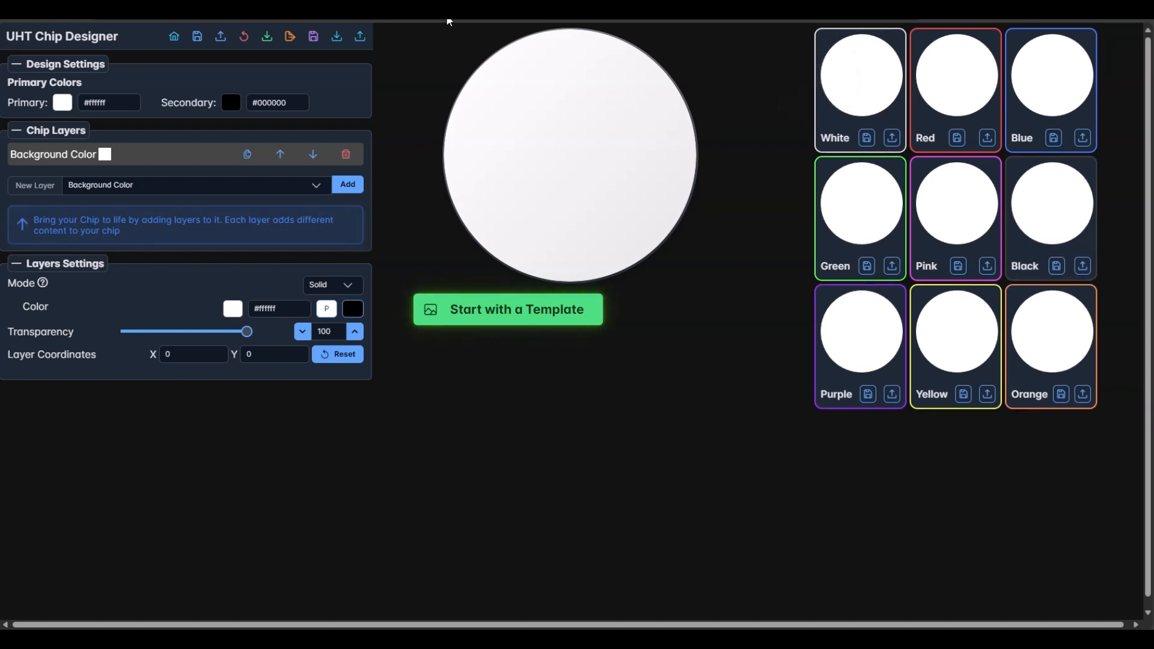
click(434, 11)
click(424, 241)
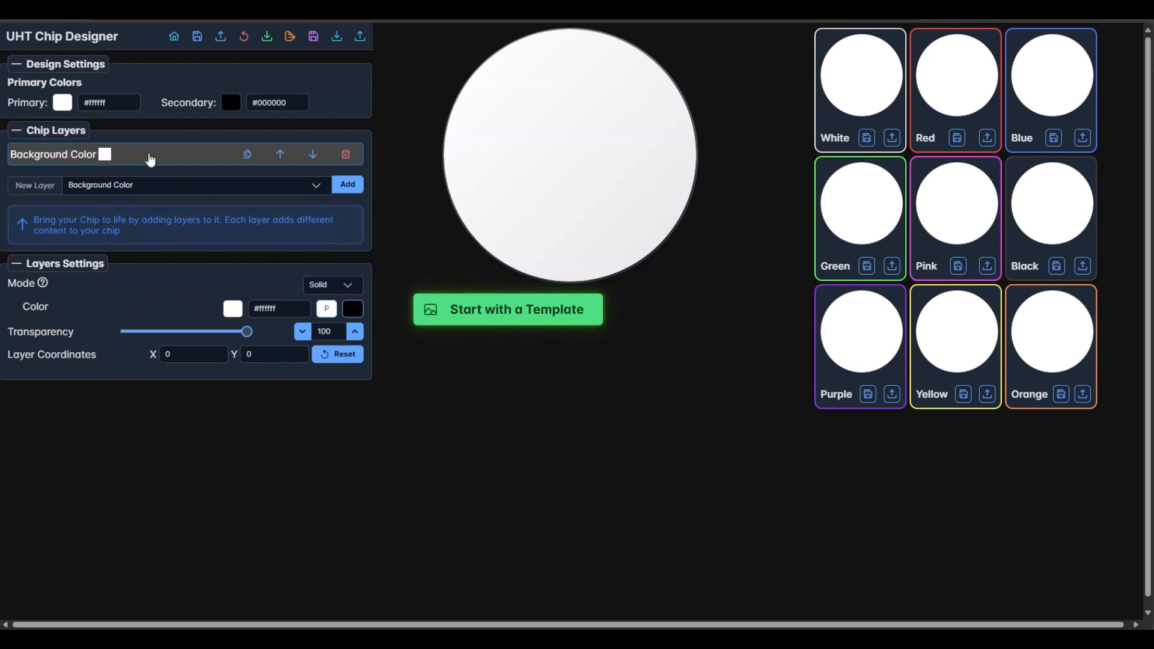
- Set the Background Color layer to the custom colour #fcfcfc
click(234, 309)
drag(253, 335, 165, 287)
click(166, 287)
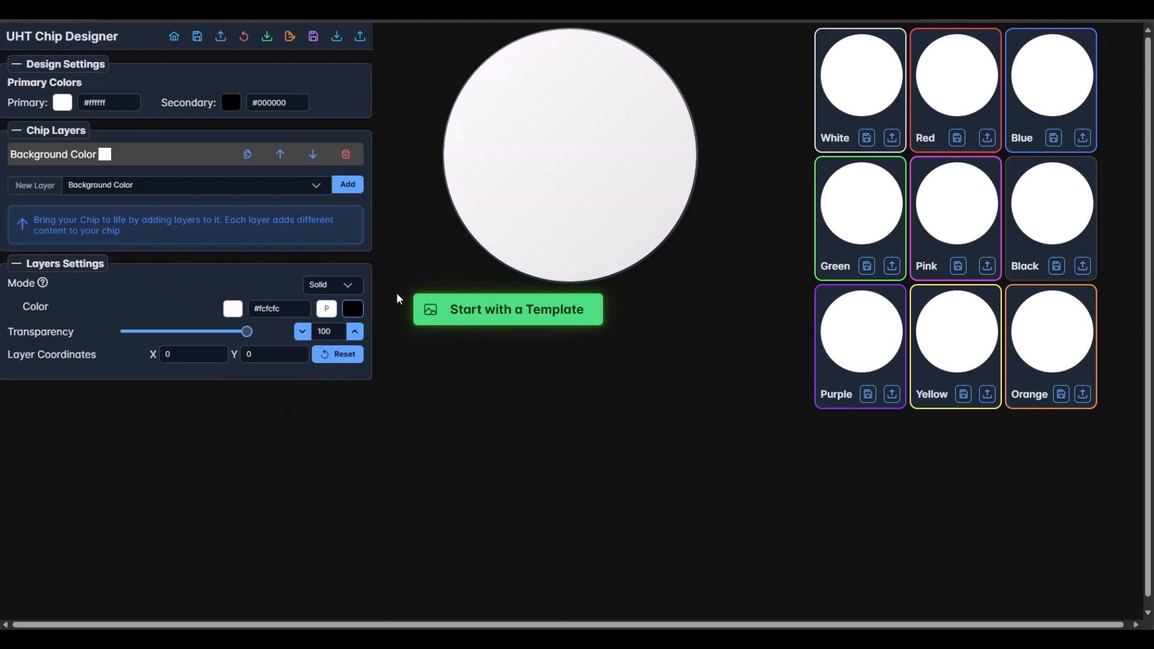
- Switch to the image viewer with simple_chip_2.jpeg and position and widen its window until all the chips show
key(alt+Tab)
key(alt+Tab)
key(alt+Tab)
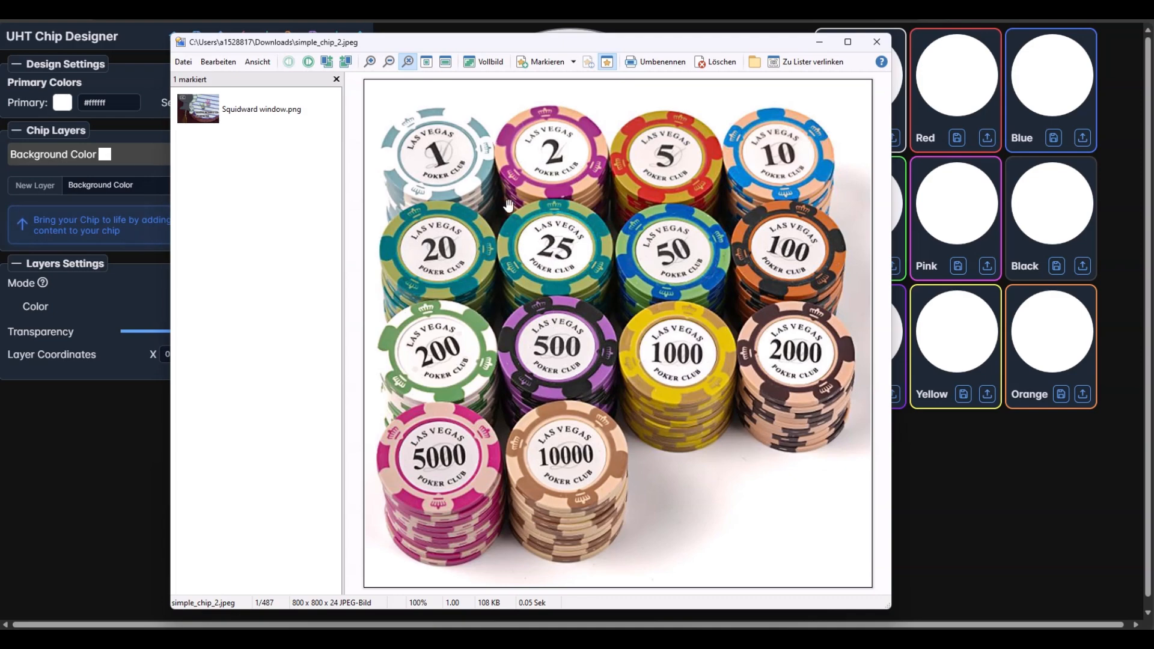
key(super+Left)
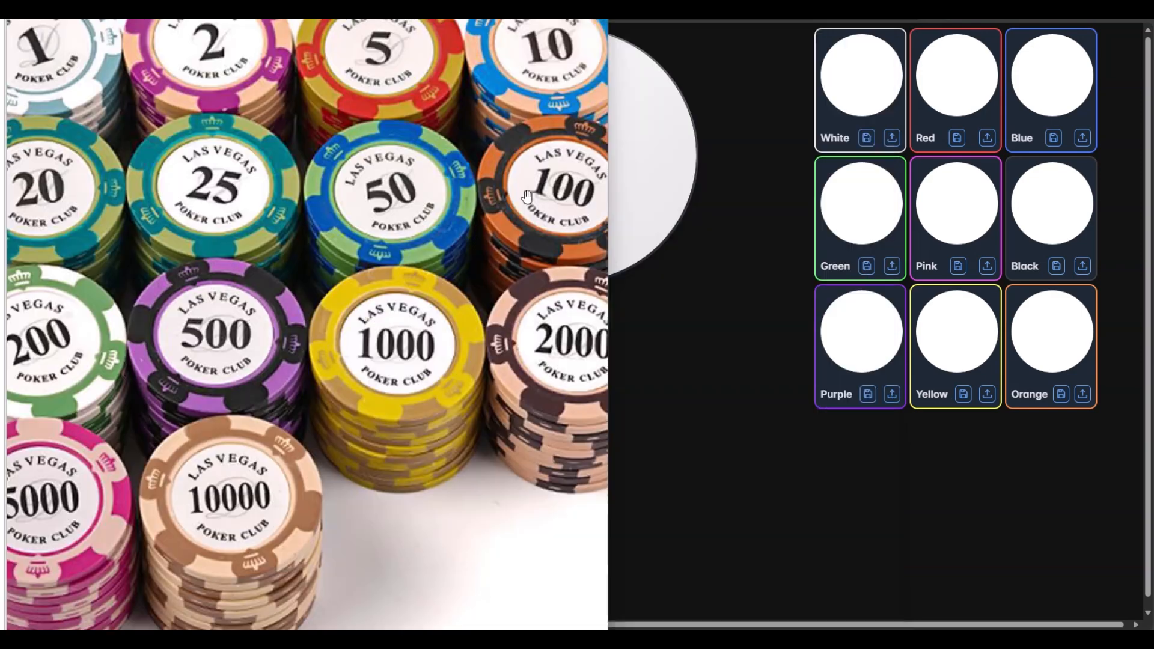
key(super+Left)
drag(287, 31, 653, 36)
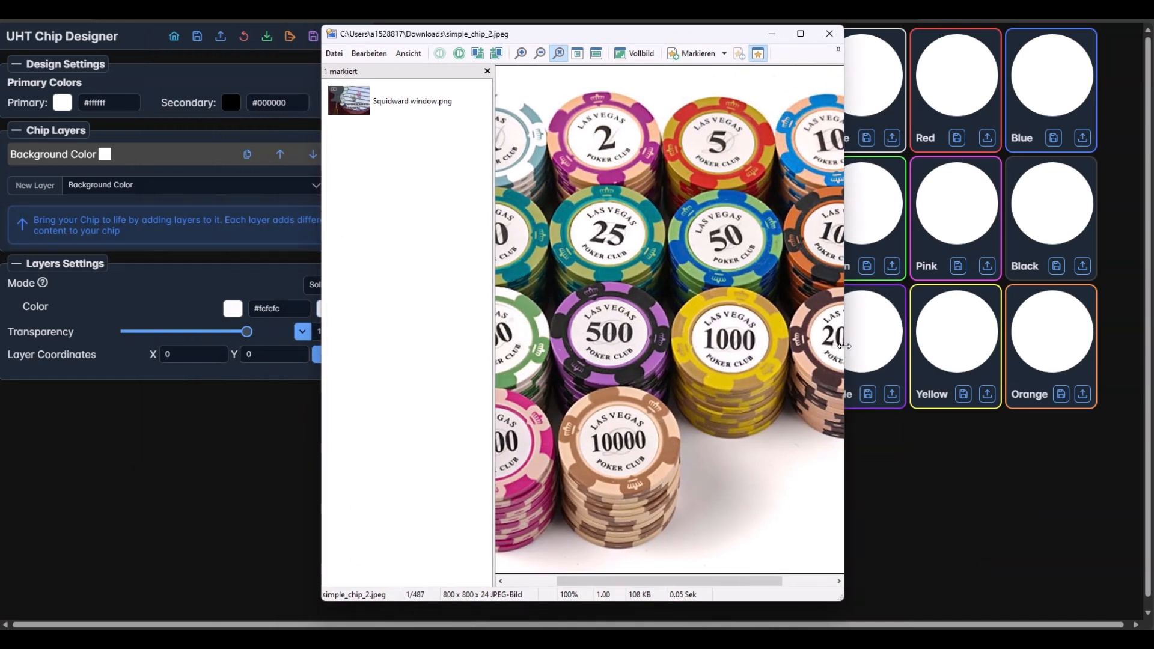
drag(844, 347, 1036, 344)
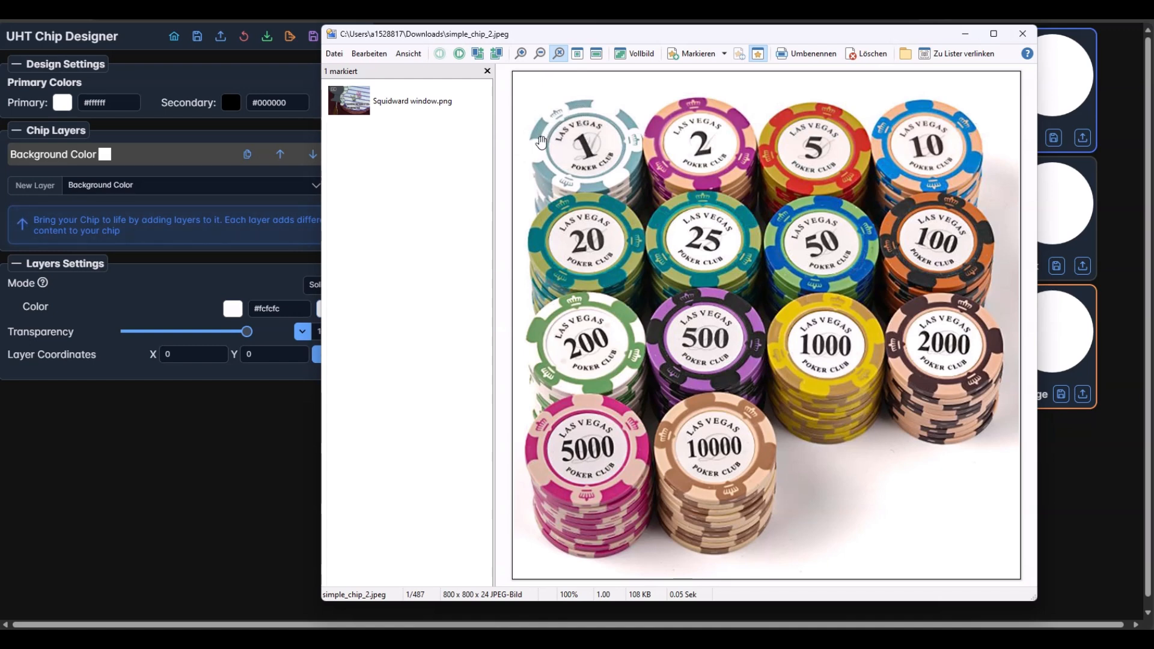
- Back in the chip designer, set the design's primary colour to #d4d4d4 and its secondary colour to #345f70
click(225, 96)
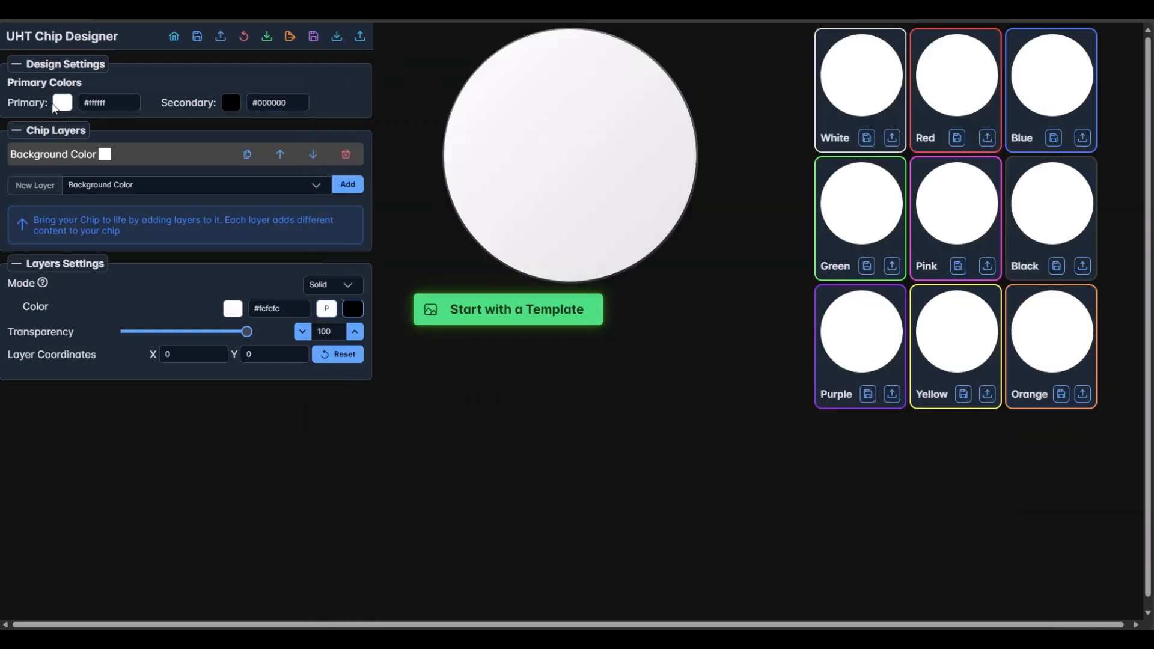
click(62, 102)
drag(60, 120, 58, 139)
click(231, 103)
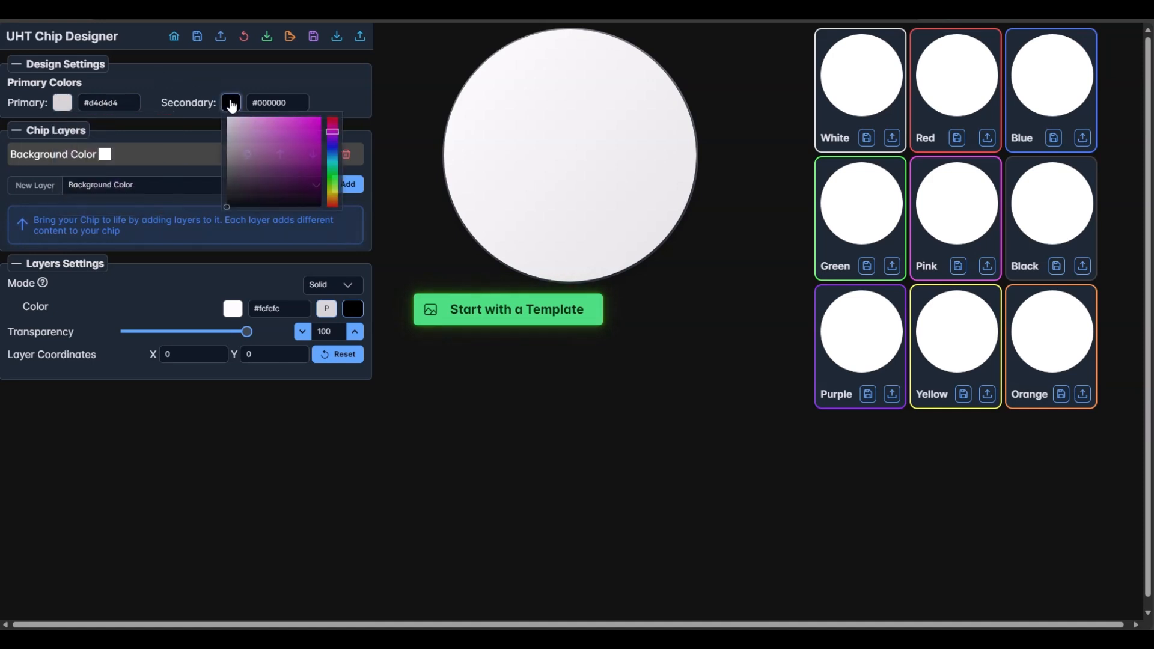
mouse_move(332, 133)
mouse_down()
mouse_move(332, 158)
mouse_move(277, 171)
mouse_up()
click(274, 170)
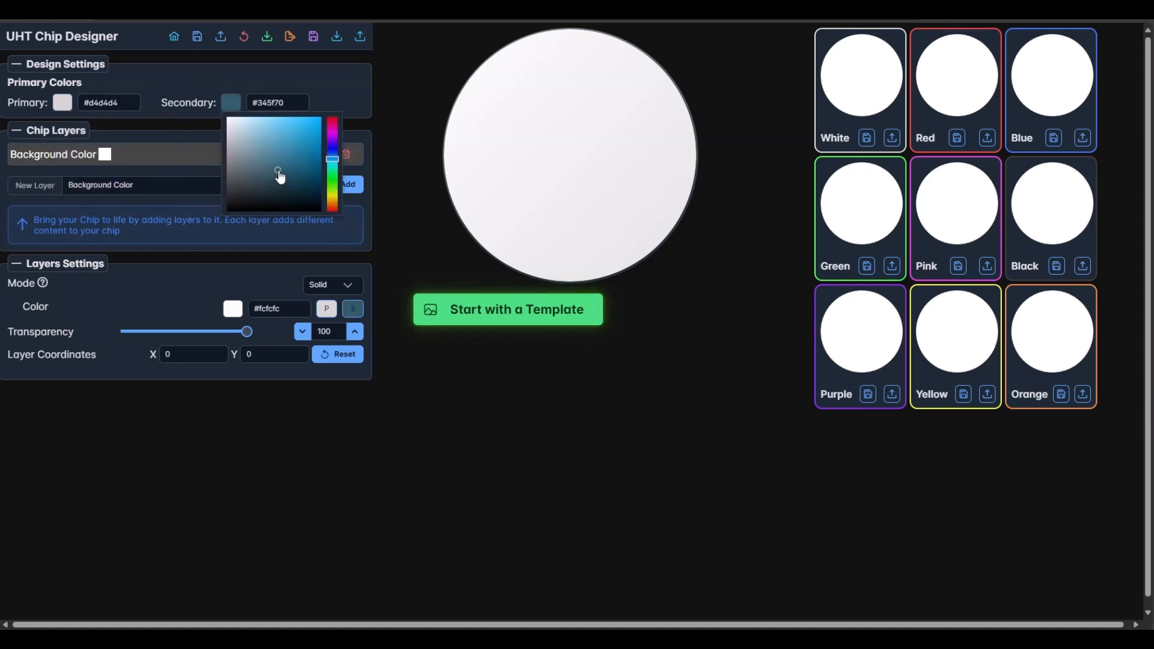
click(332, 81)
- Check the reference chip photo and apply the secondary colour to the Background Color layer
key(alt+Tab)
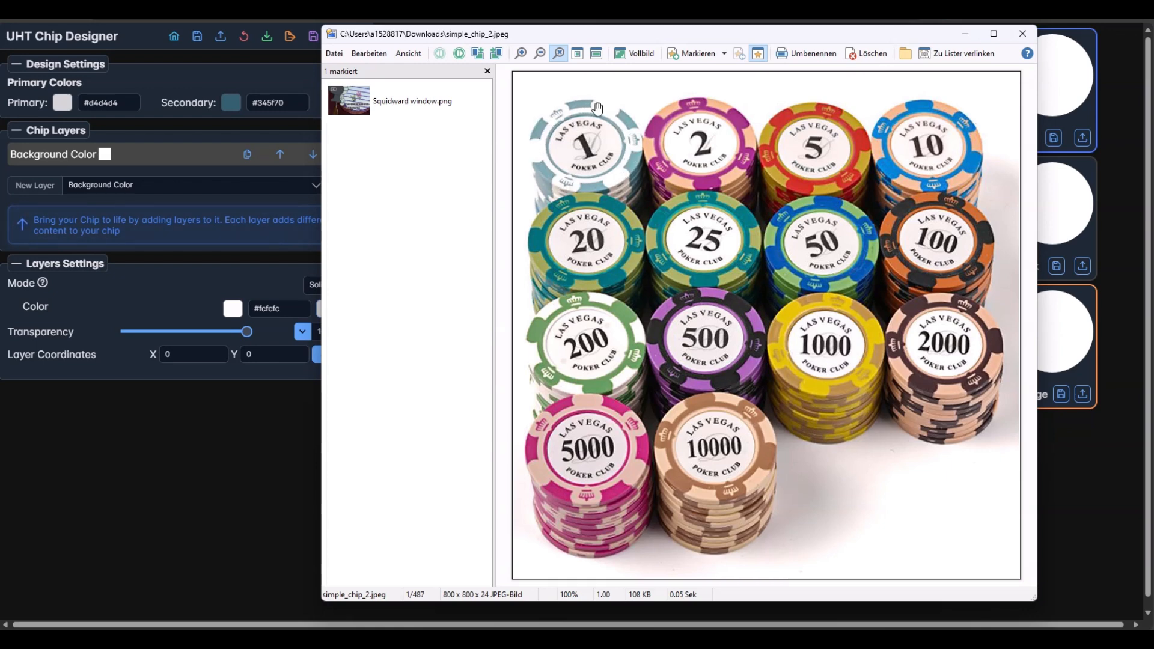
key(Escape)
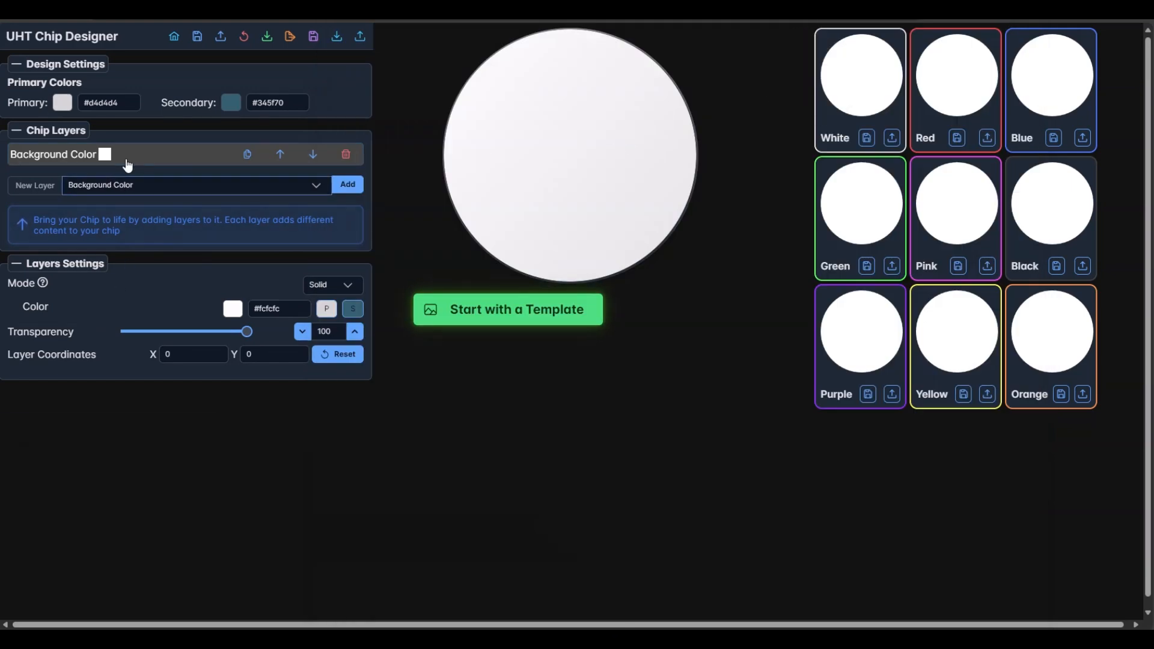
click(354, 309)
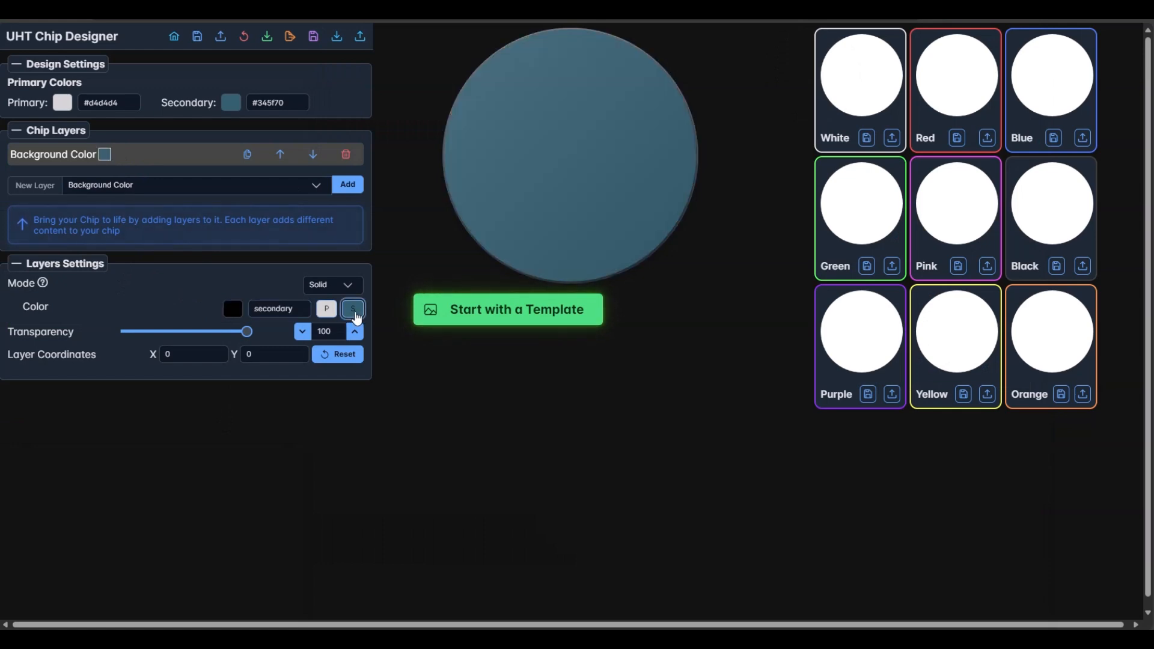
- Check the edge spots in the reference photo and add a Ticks layer to the chip
key(alt+Tab)
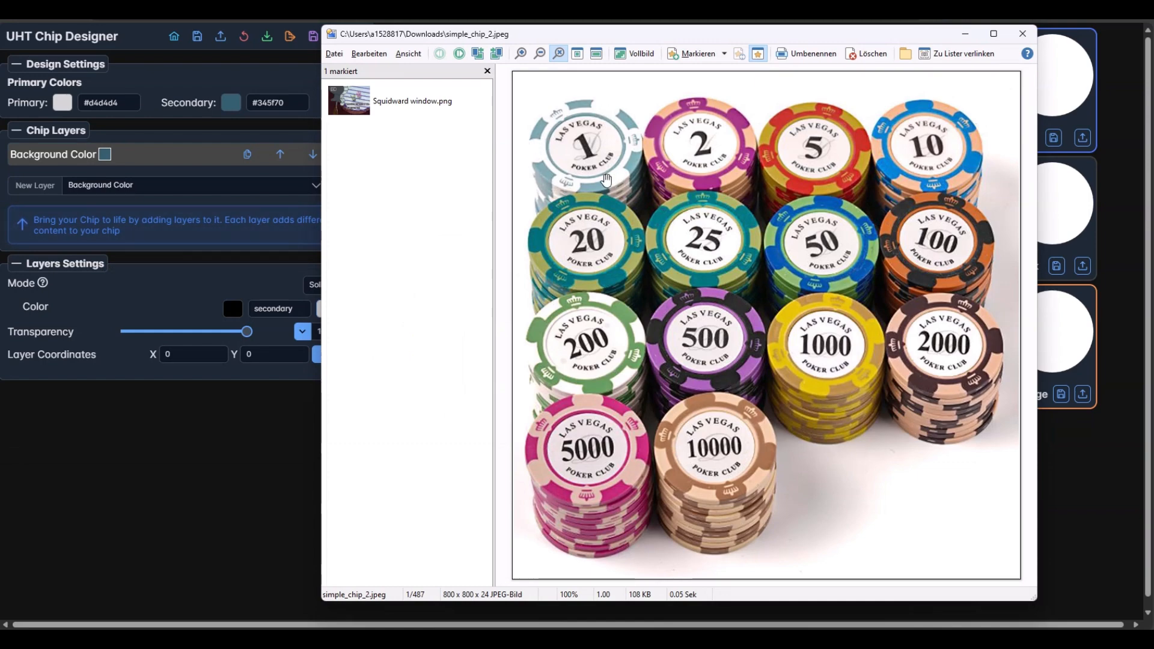
key(alt+Tab)
click(165, 190)
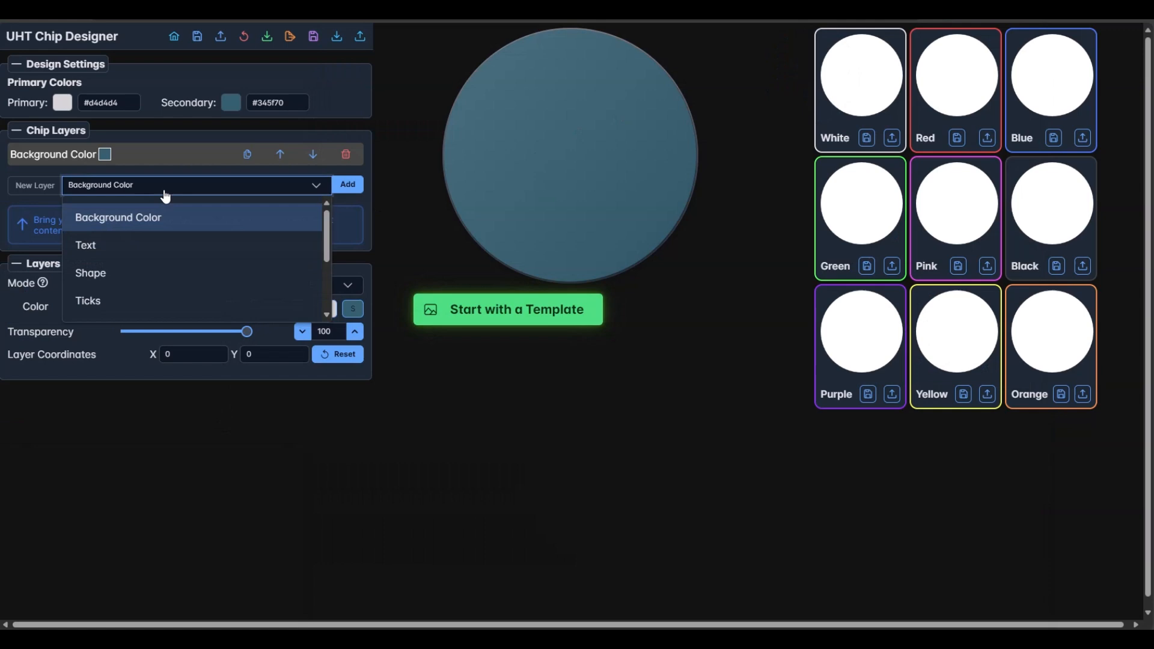
click(111, 298)
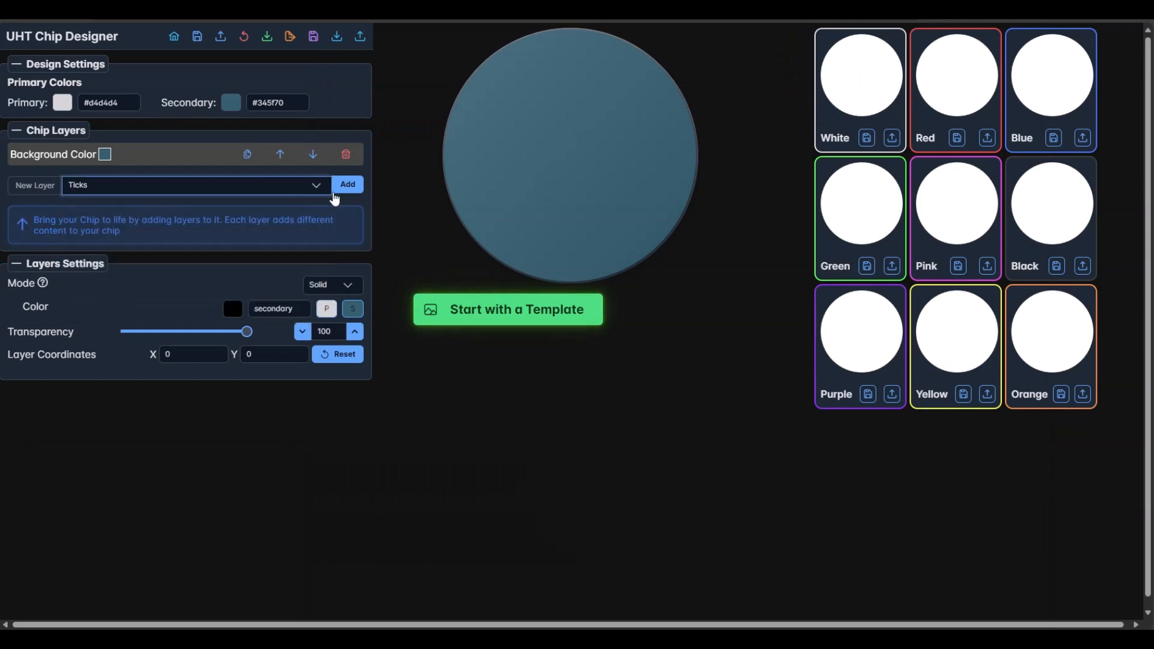
click(347, 188)
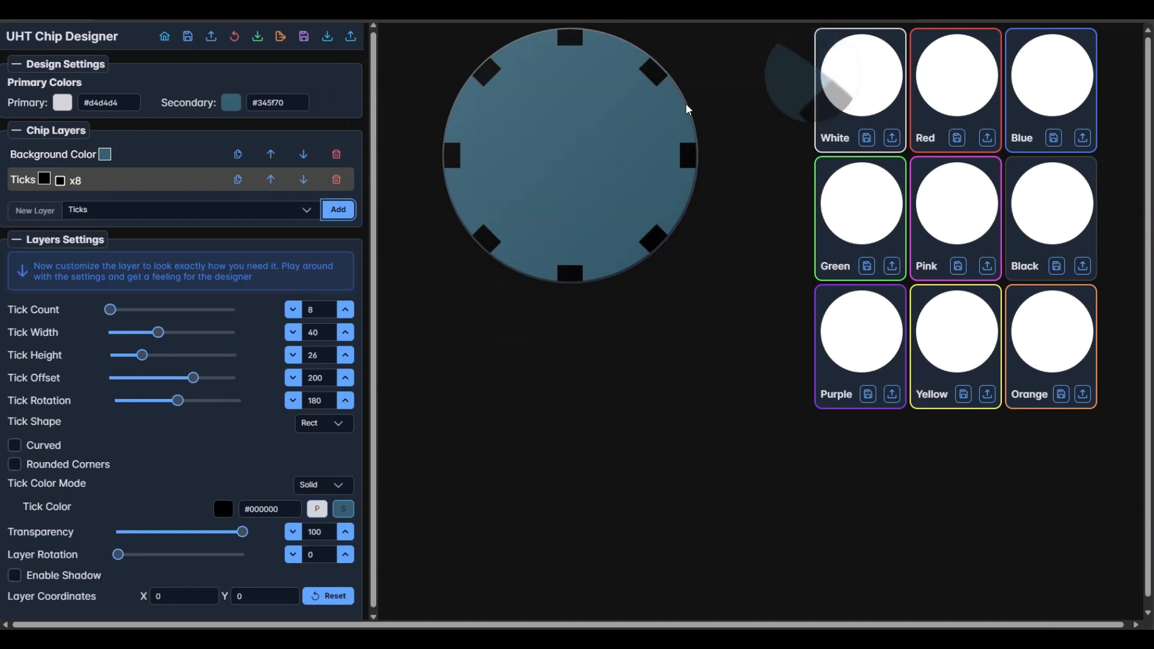
- Set the Ticks layer's tick count to 6, comparing it with the chip in the reference photo
key(alt+Tab)
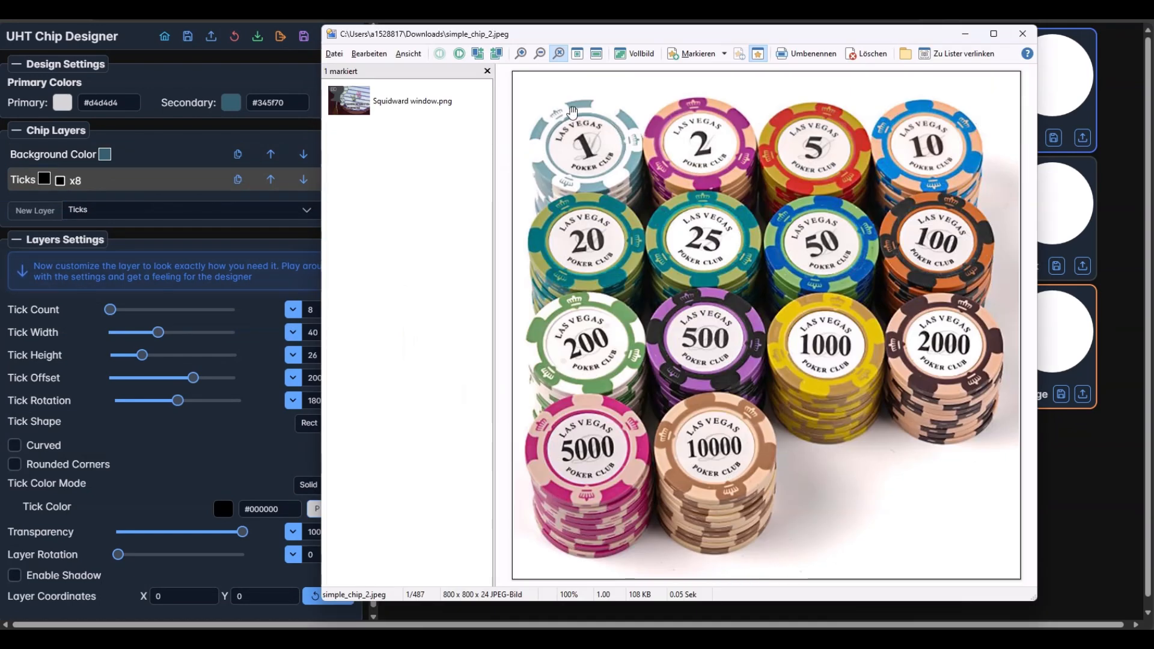
key(alt+Tab)
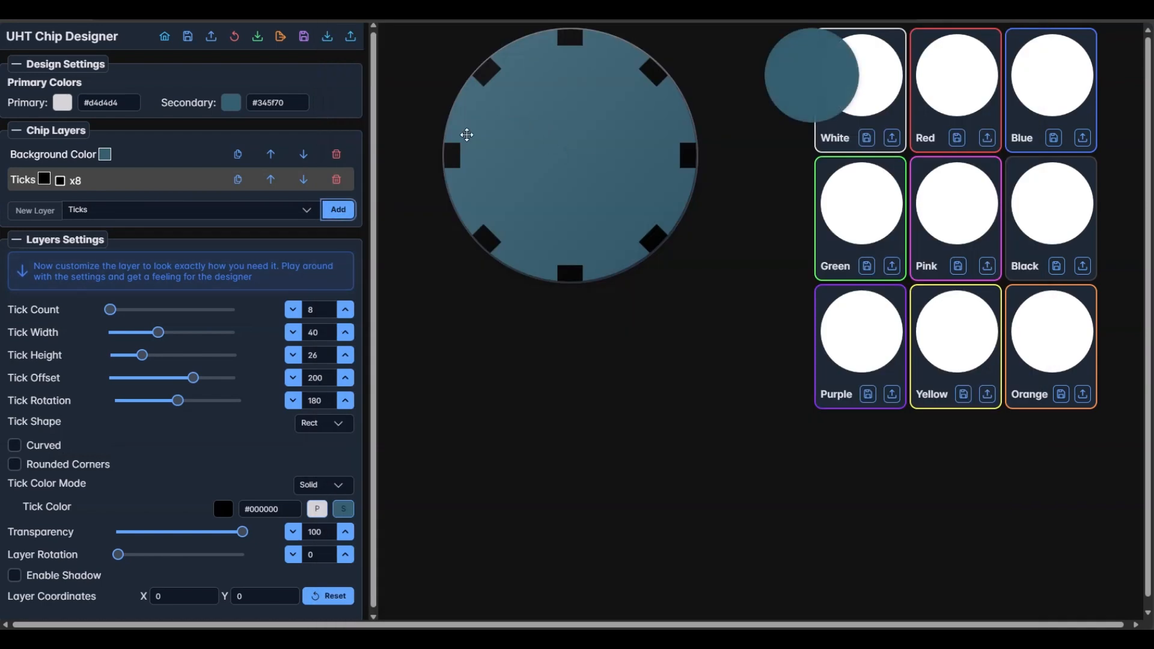
click(293, 313)
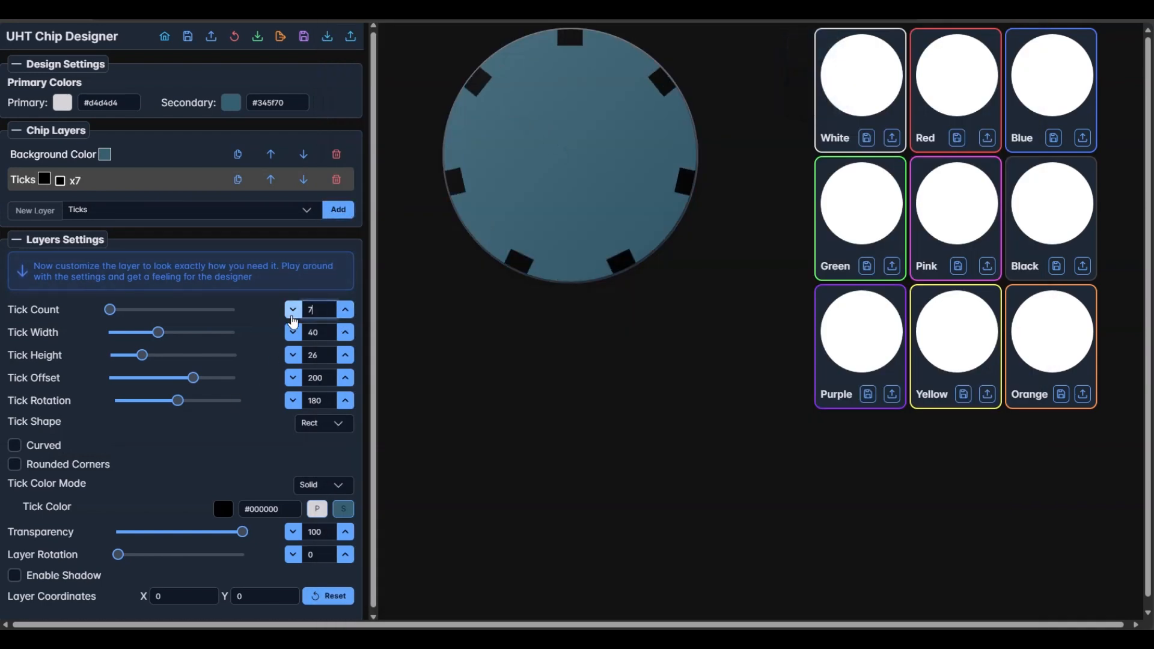
click(293, 312)
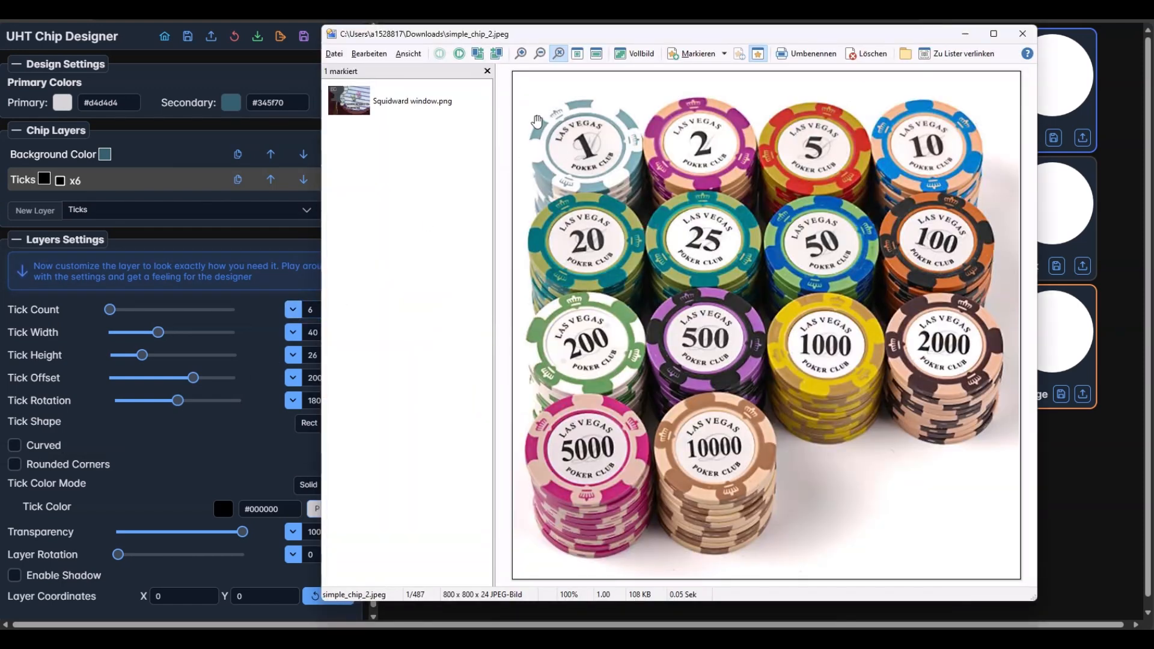
key(Escape)
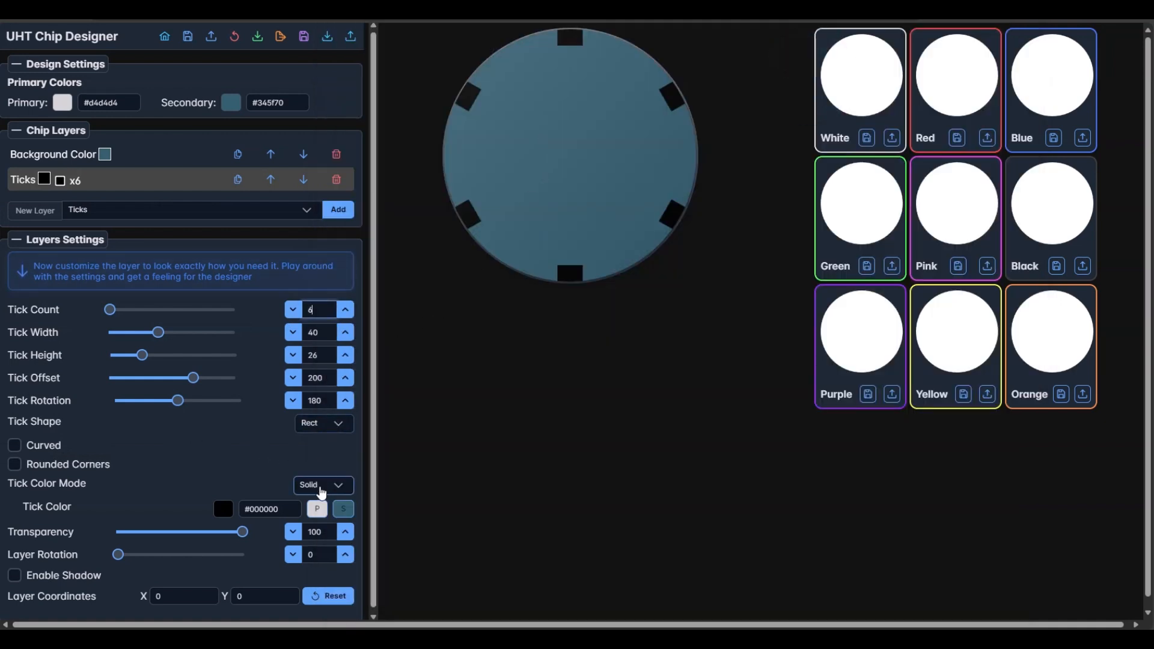
- Change the tick shape to Circle, leaving the tick colour mode at Solid
click(323, 486)
click(325, 488)
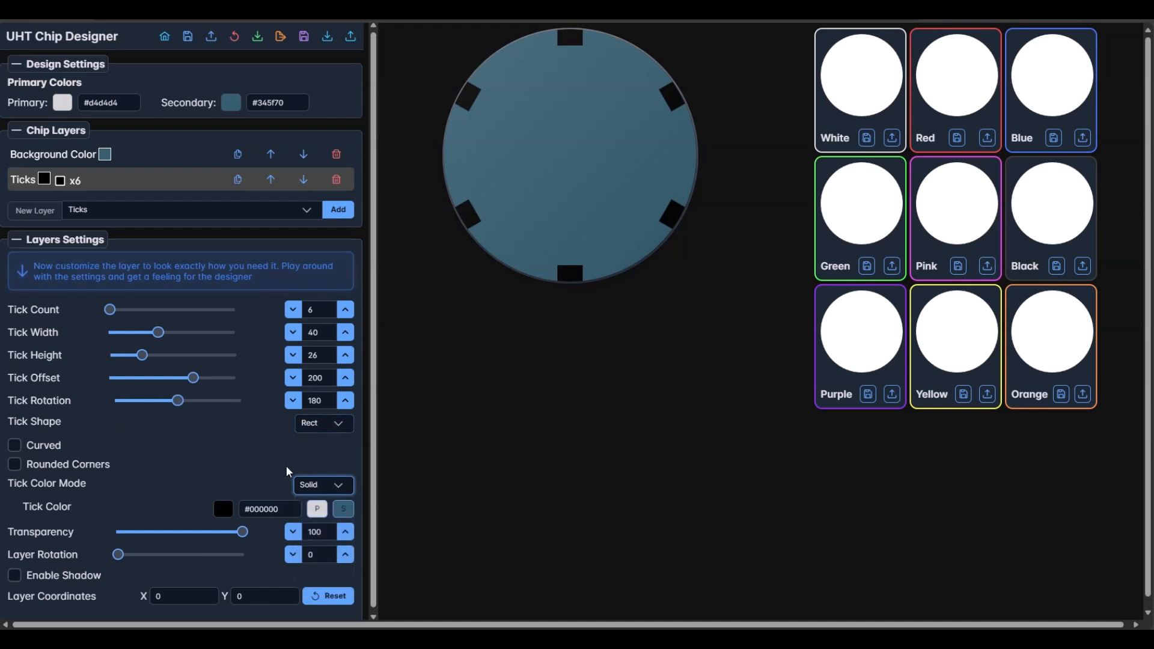
click(319, 426)
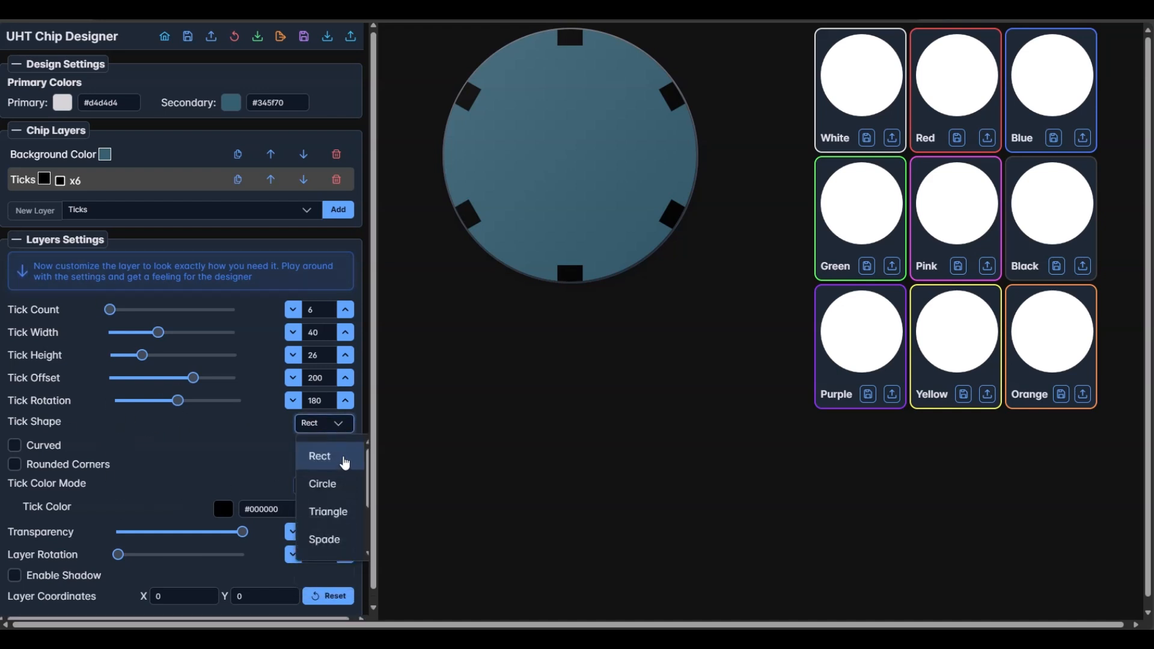
click(339, 487)
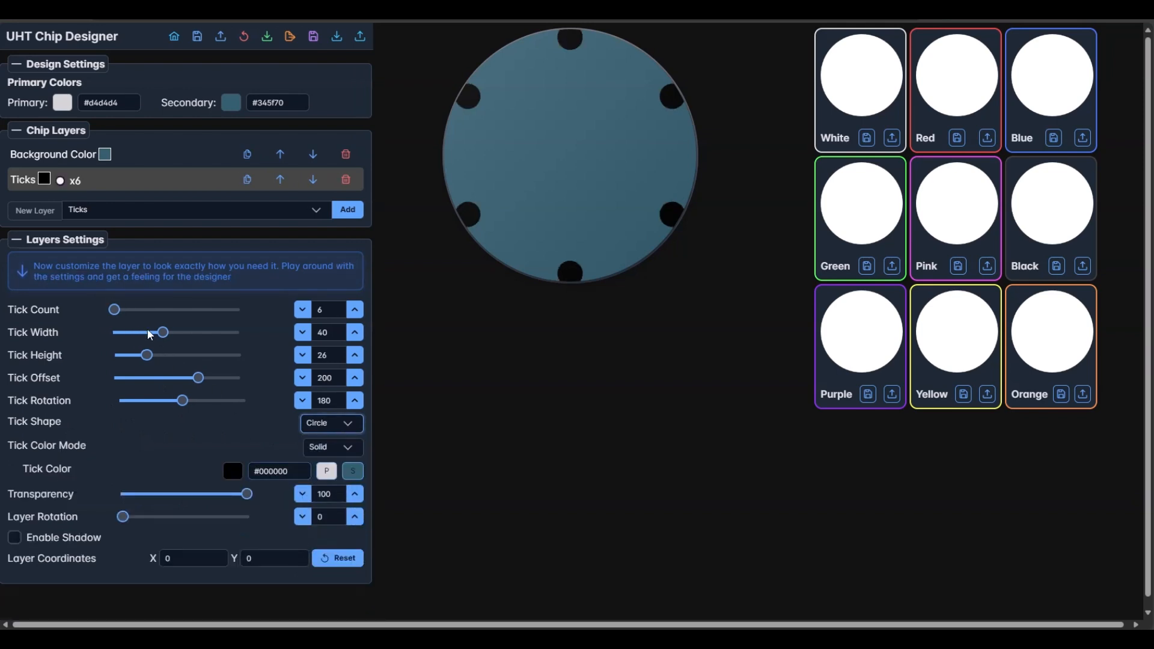
- Set the tick width to 68 and colour the ticks with the primary colour
drag(163, 332, 199, 331)
key(alt+Tab)
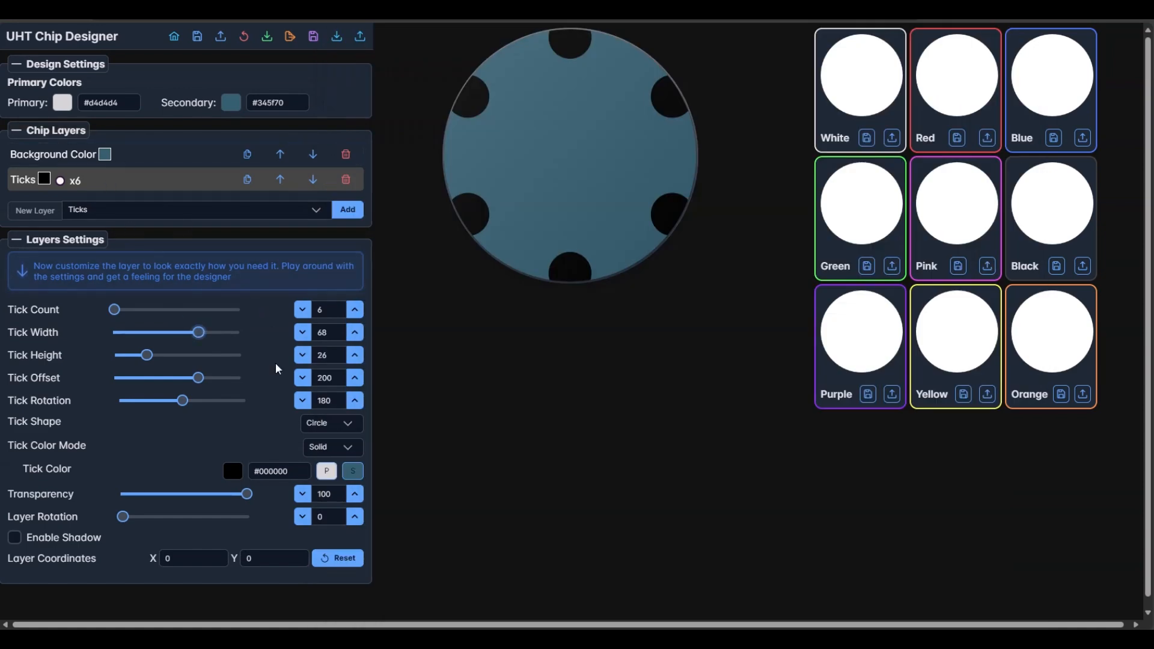
click(326, 471)
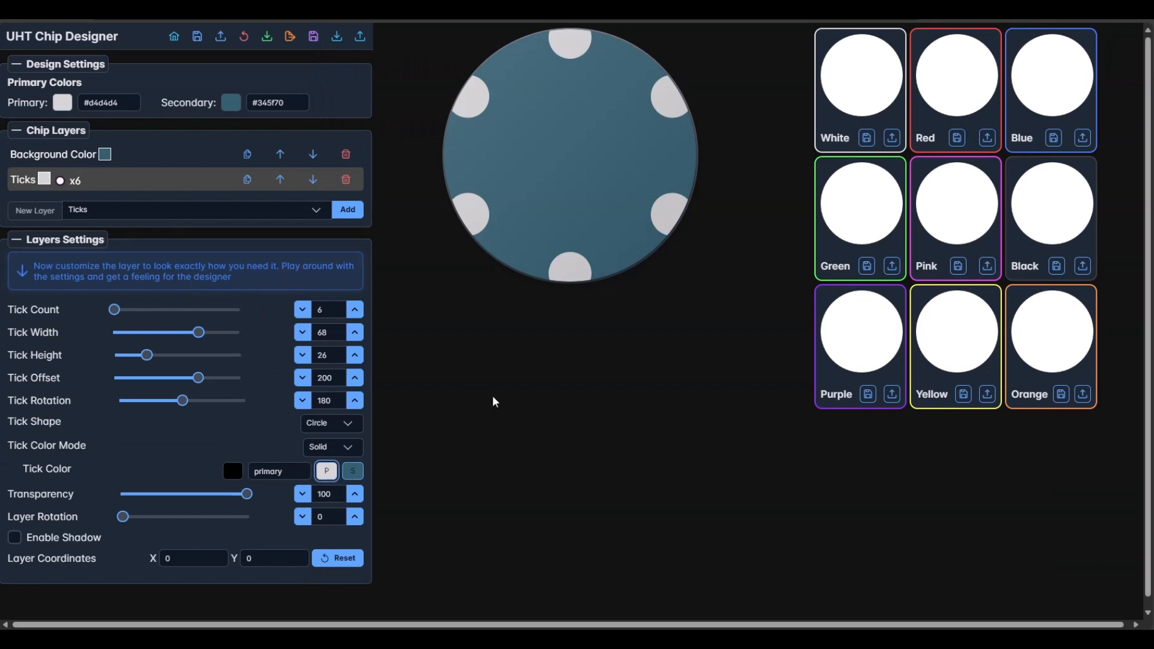
- Set the Ticks layer's tick width to 100 and tick offset to 209, comparing the edge spots with the reference photo
key(alt+Tab)
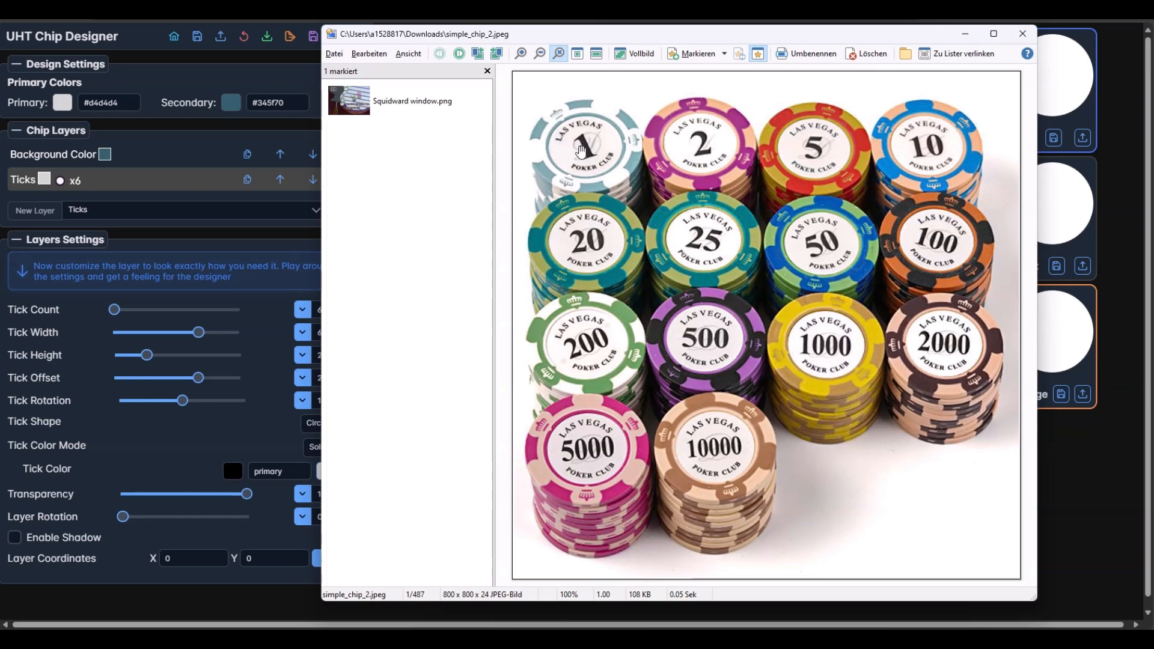
key(alt+Tab)
key(alt+Tab)
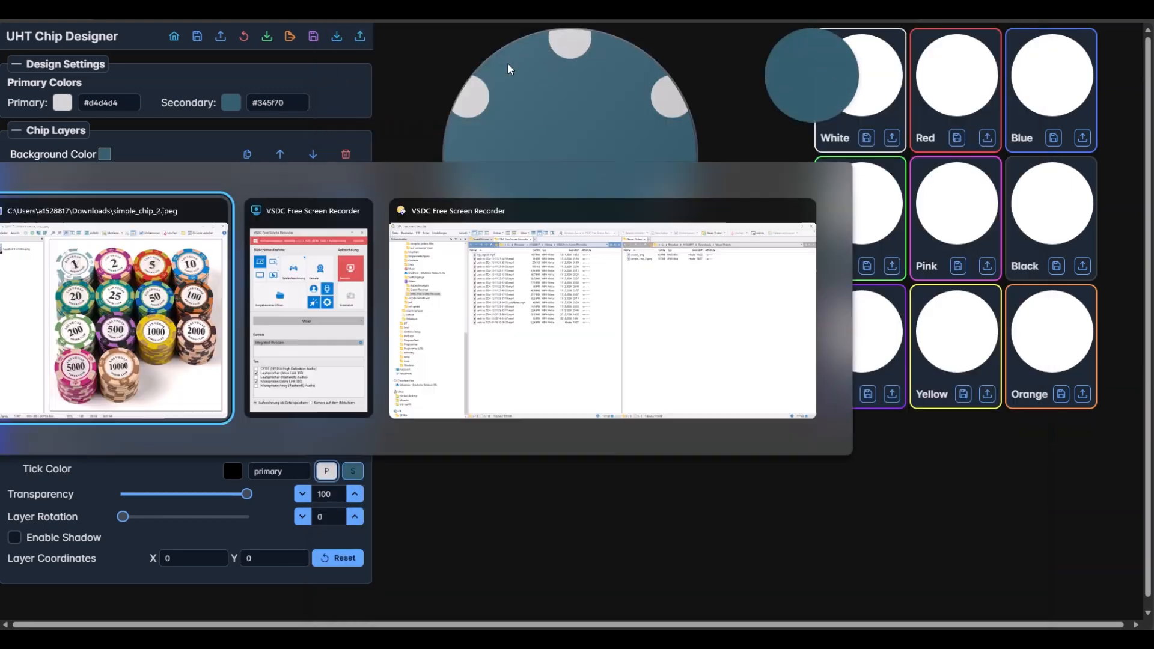
key(alt+Tab)
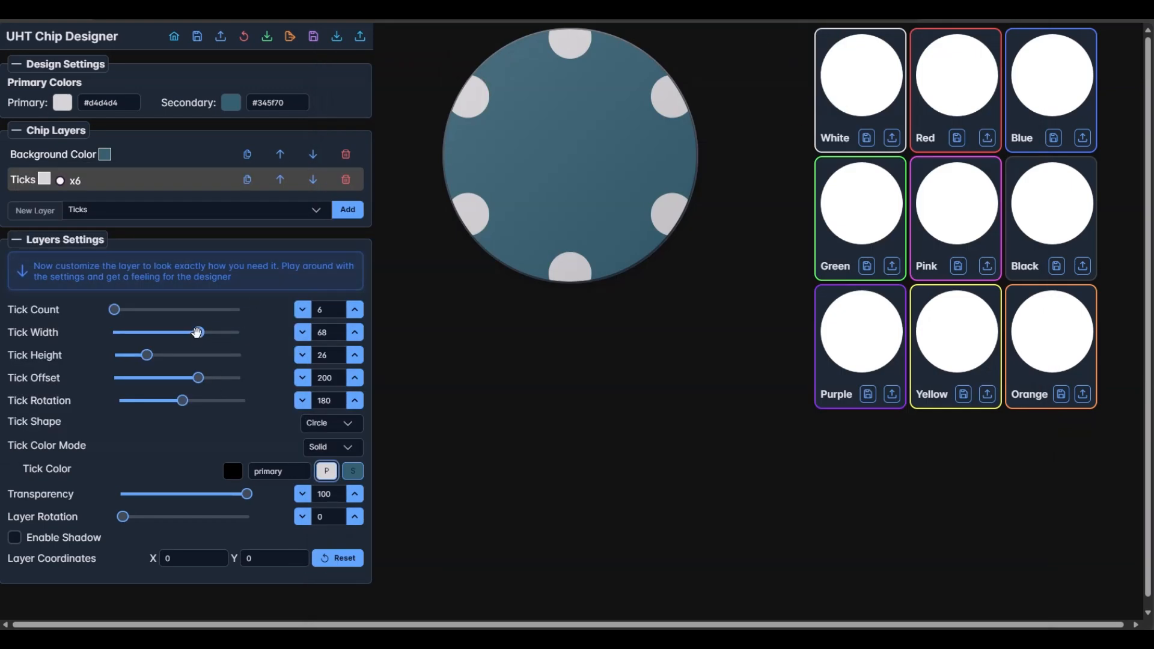
drag(199, 333, 239, 332)
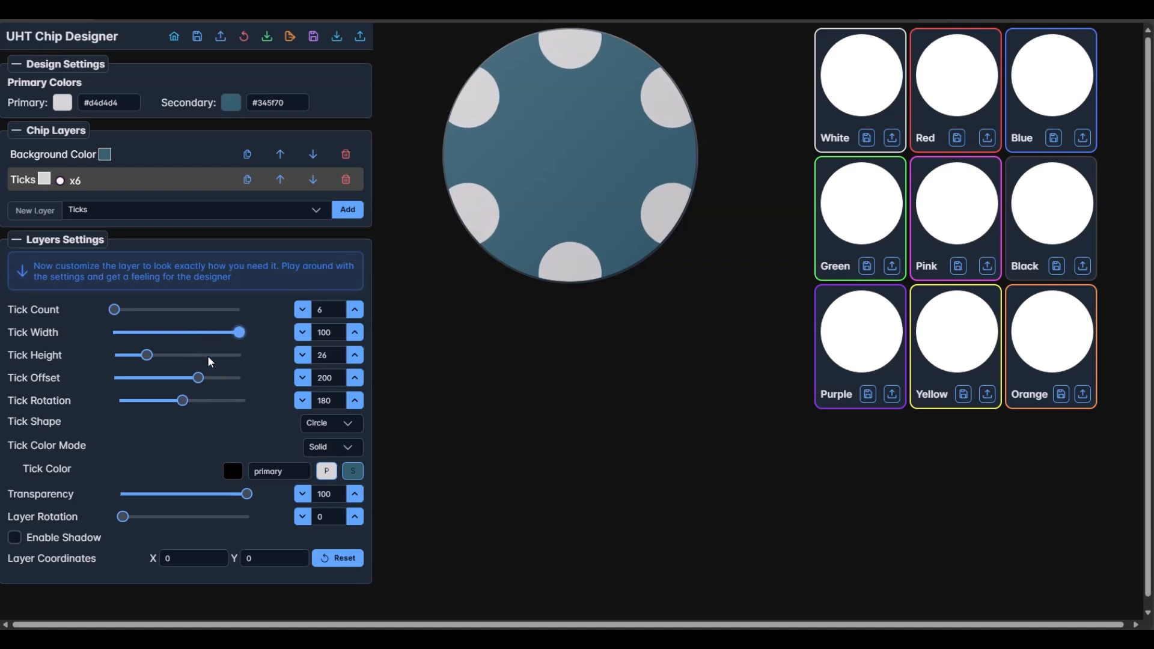
drag(196, 377, 203, 377)
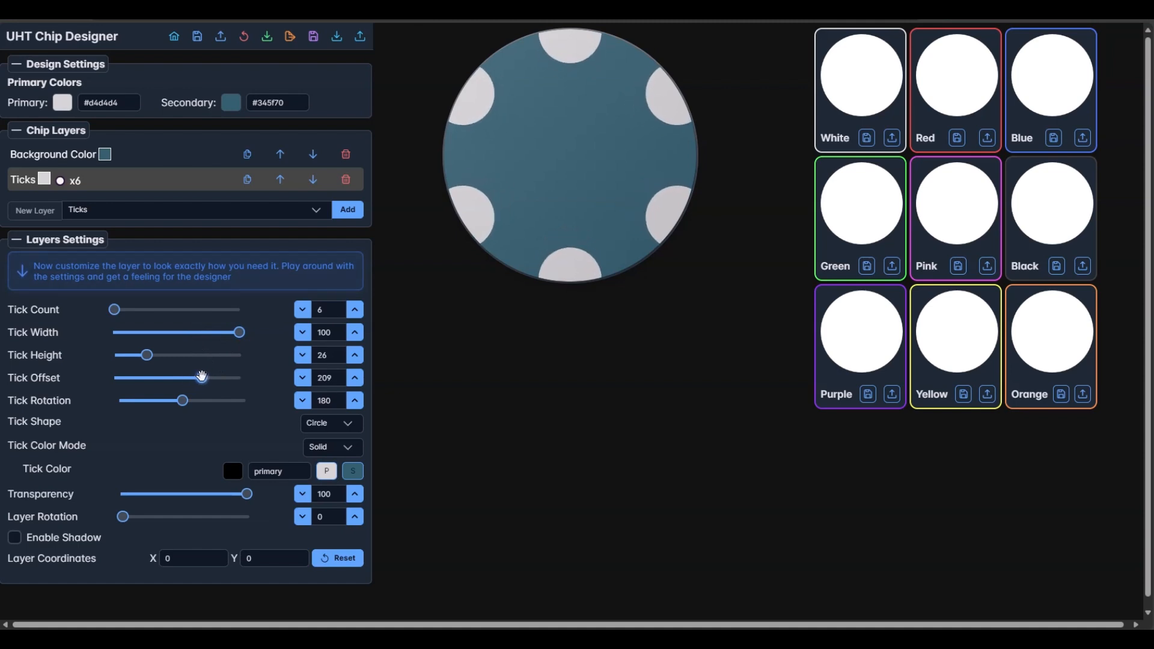
key(alt+Tab)
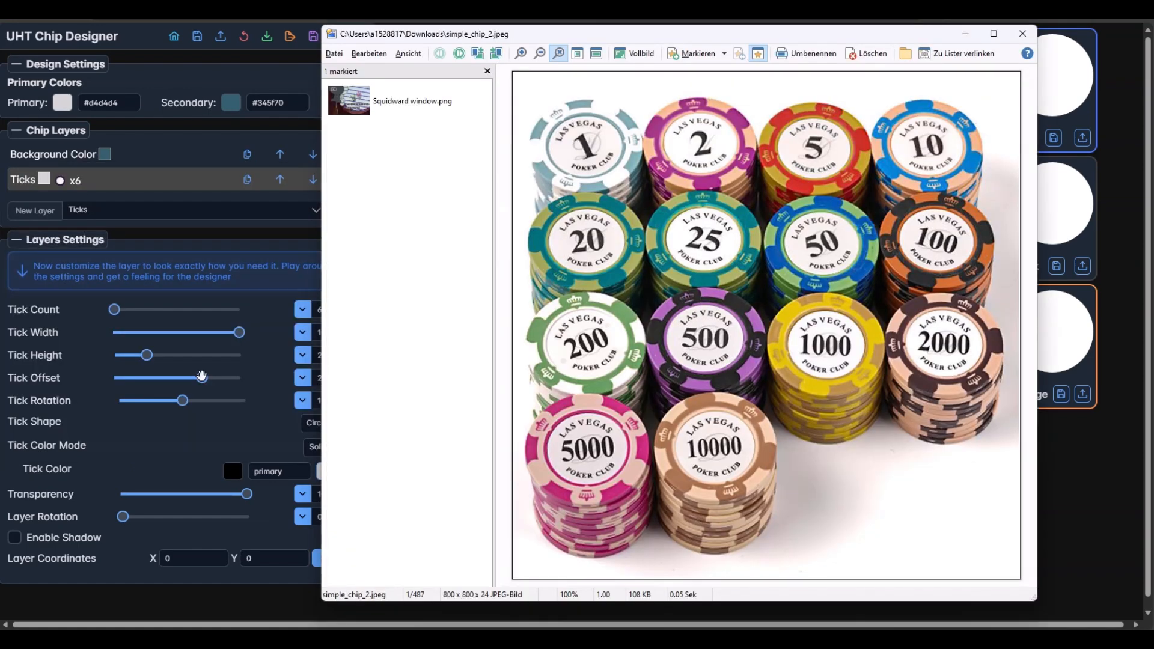
key(alt+Tab)
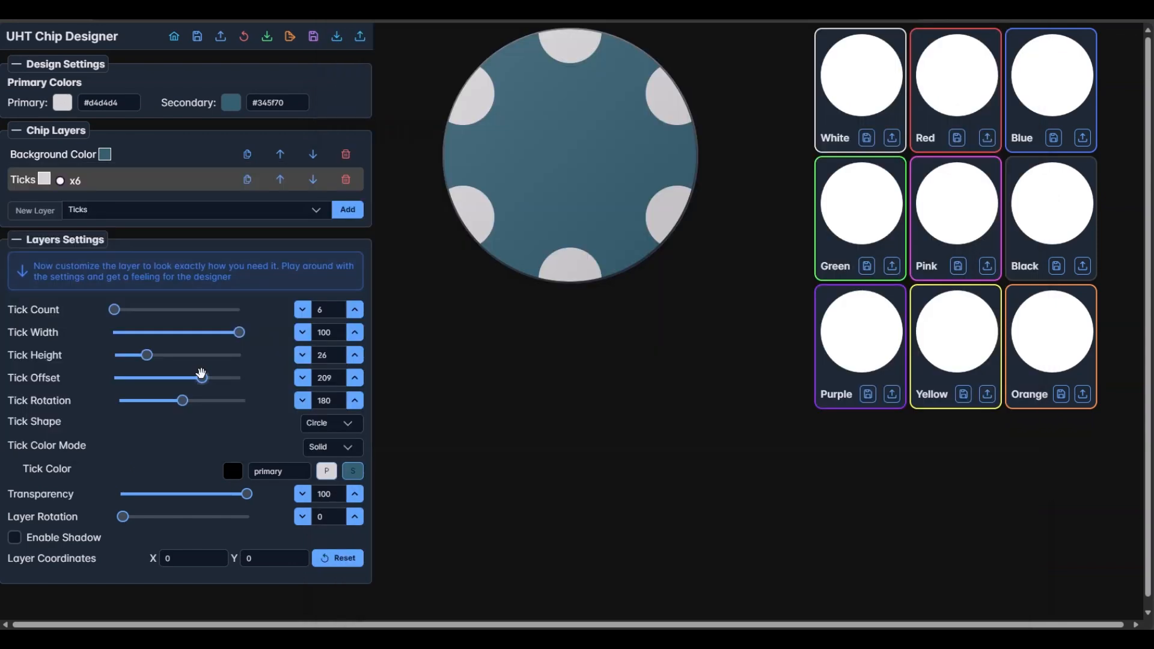
- Add a Shape layer above the ticks and compare the chip's centre with the reference photo
click(196, 211)
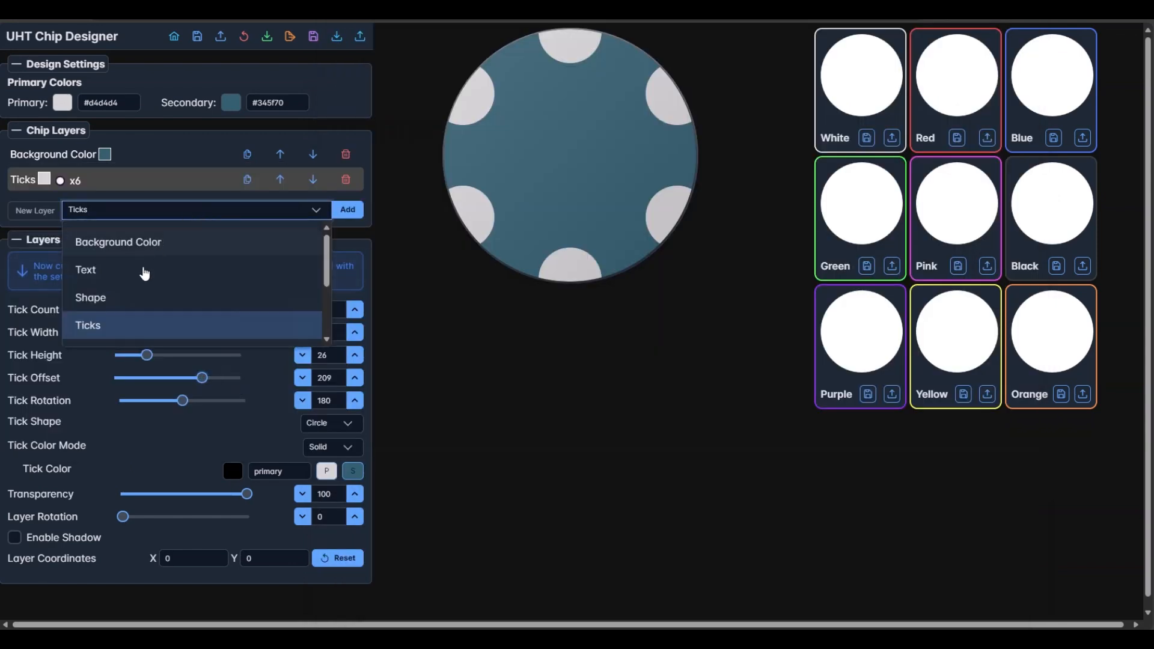
click(142, 298)
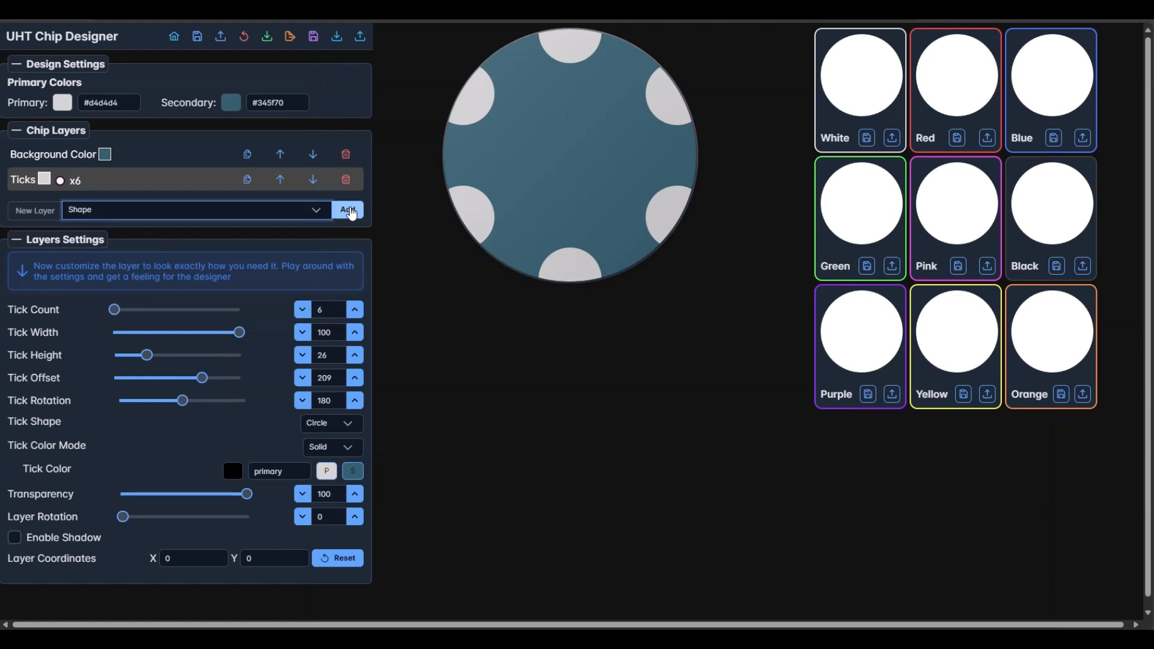
click(349, 210)
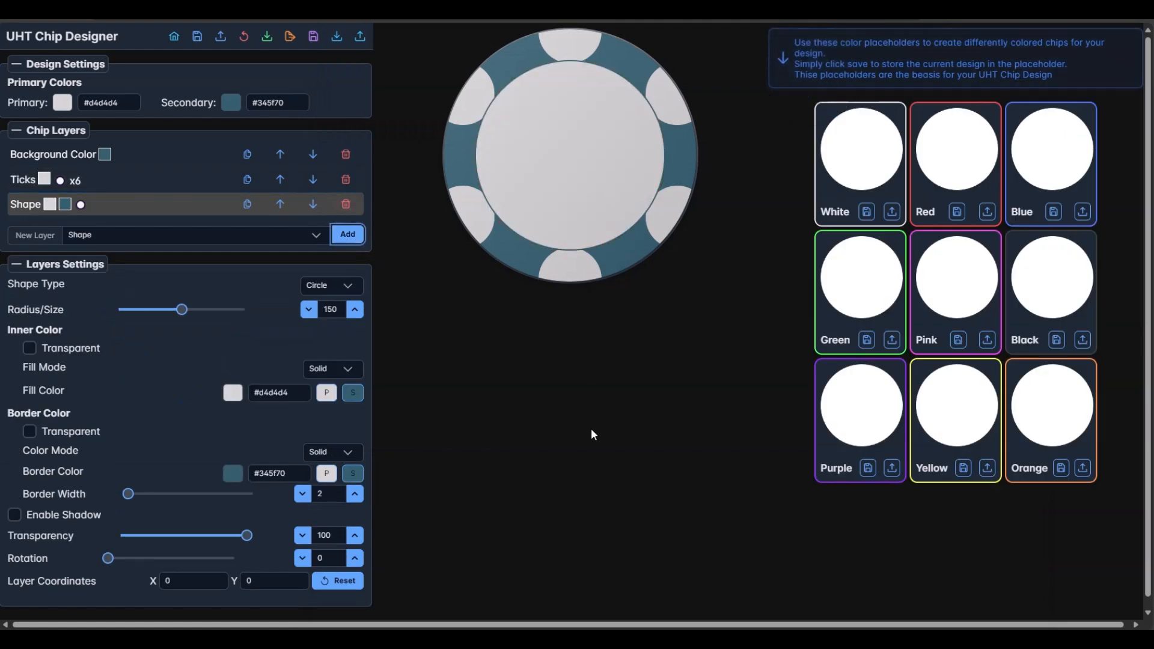
key(alt+Tab)
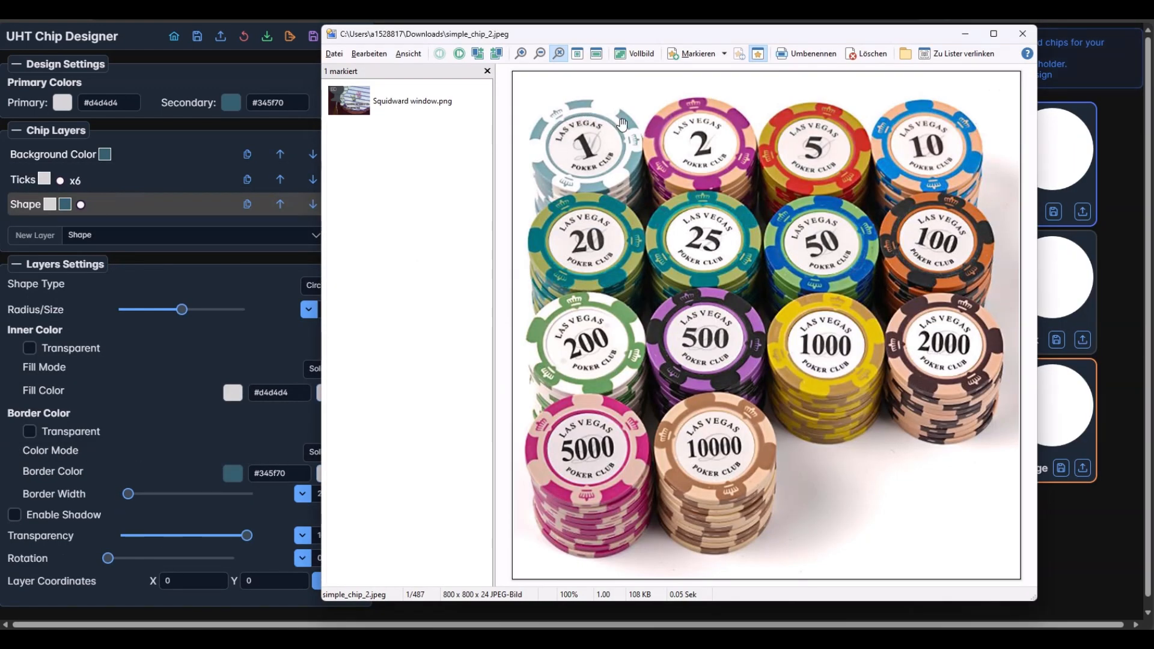
key(alt+Tab)
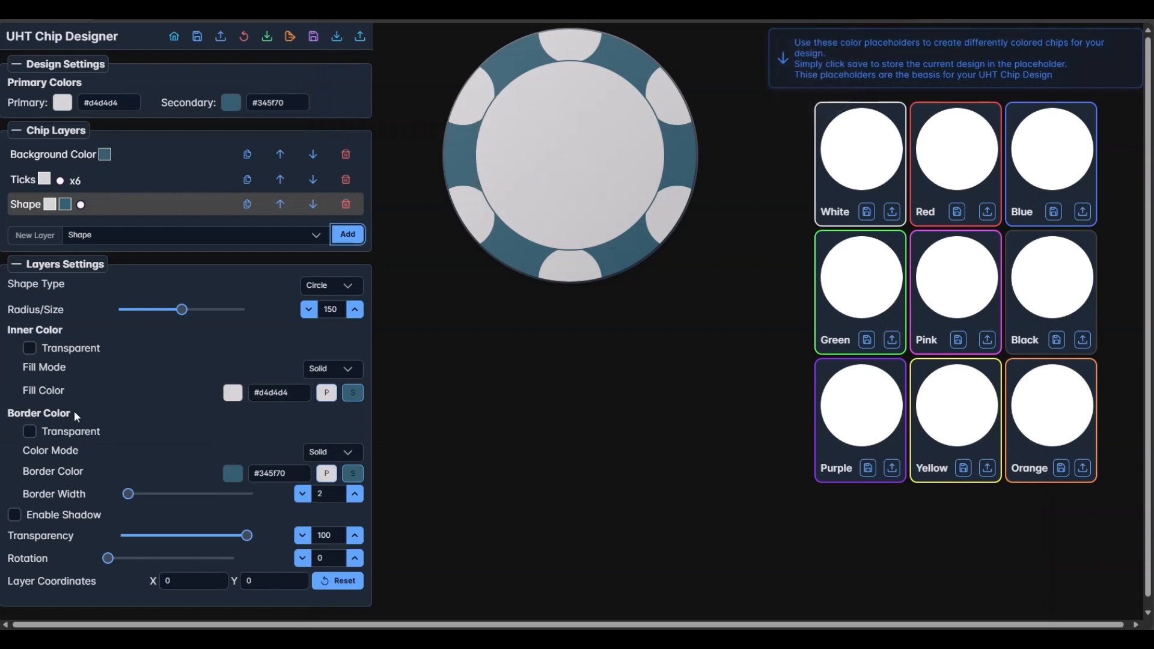
- Make the circle shape's border transparent and set its radius to 167, checking it against the reference photo
click(31, 433)
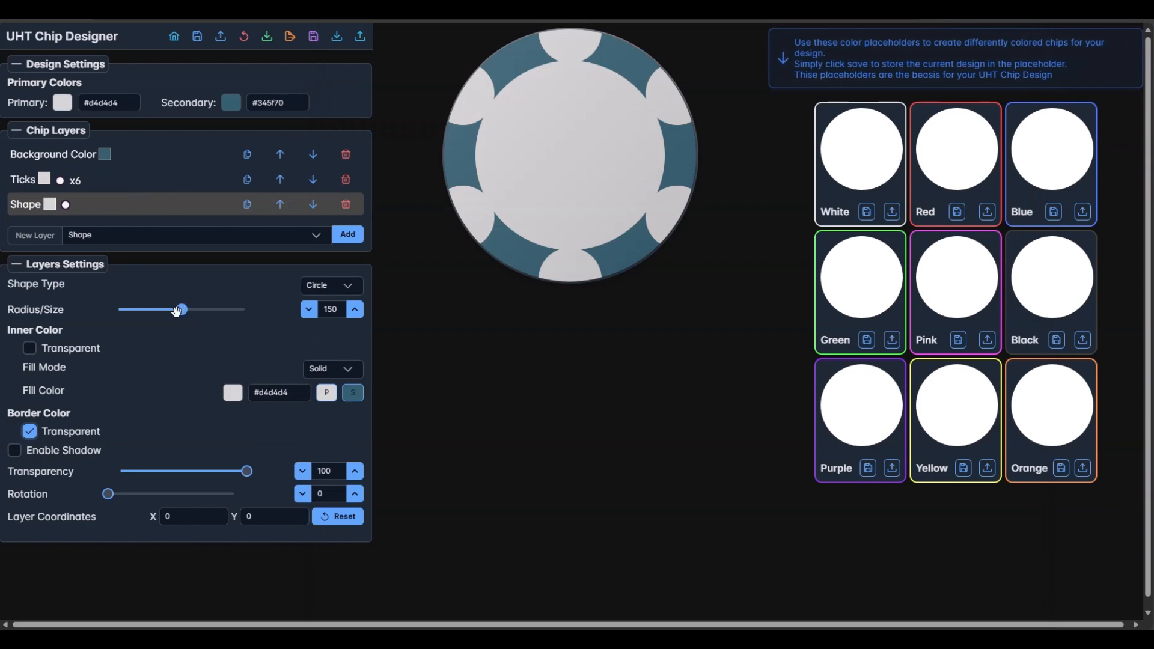
drag(176, 311, 189, 311)
key(alt+Tab)
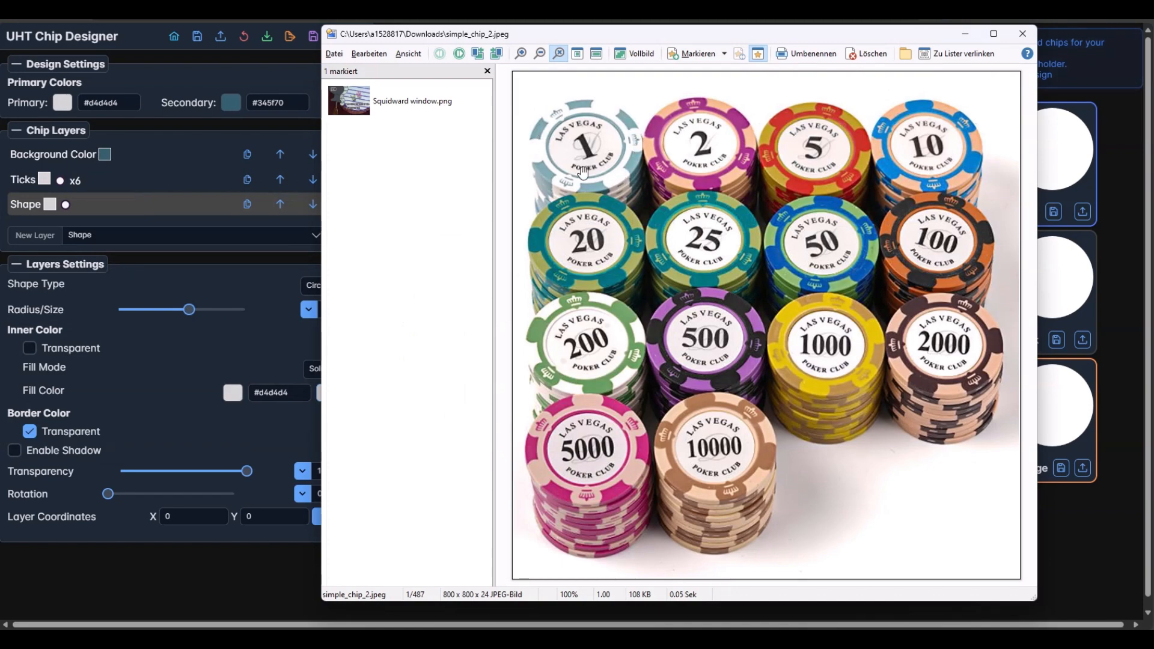
key(alt+Tab)
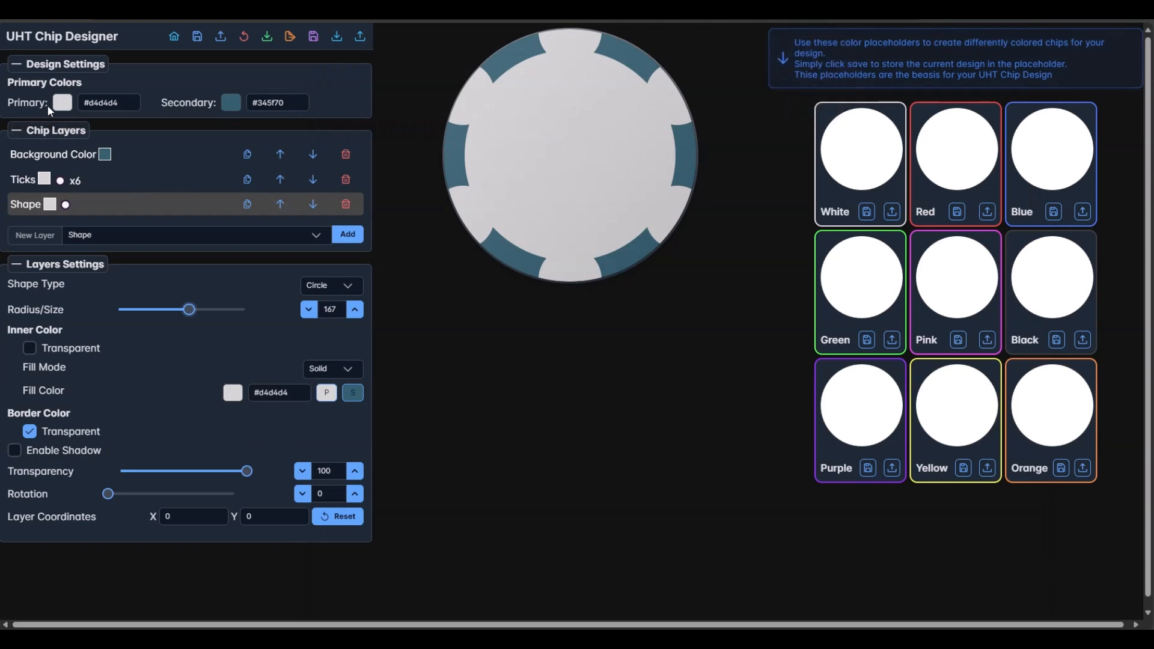
- Check the inner ring in the reference photo and add a second Shape layer for it
key(alt+Tab)
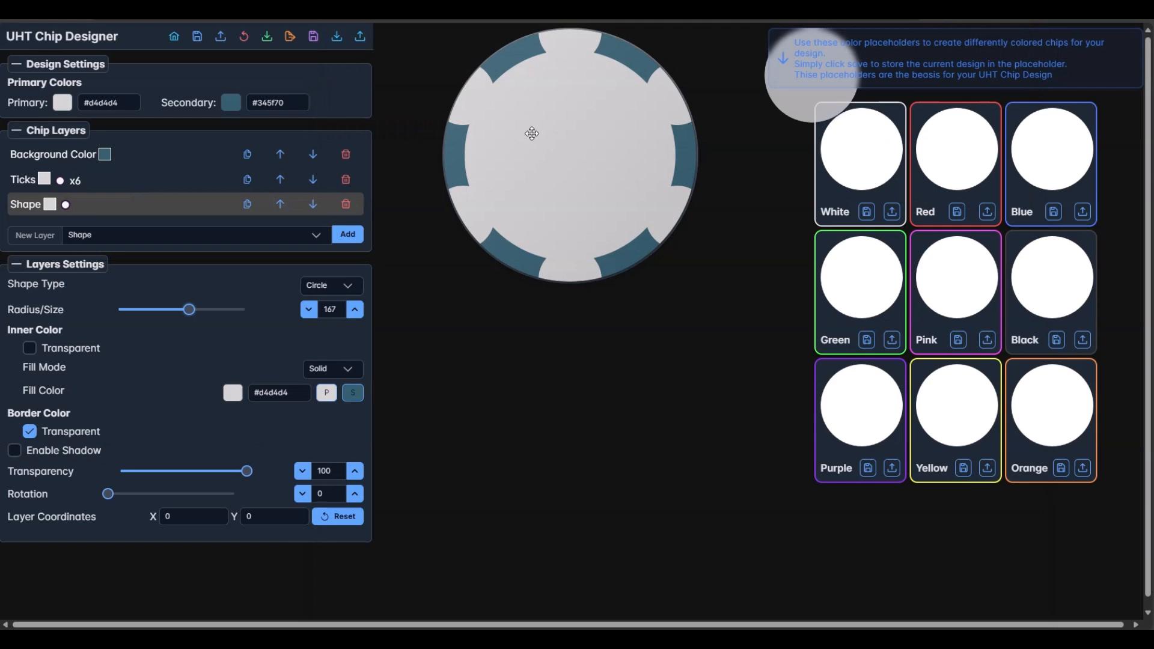
key(alt+Tab)
click(198, 241)
click(237, 239)
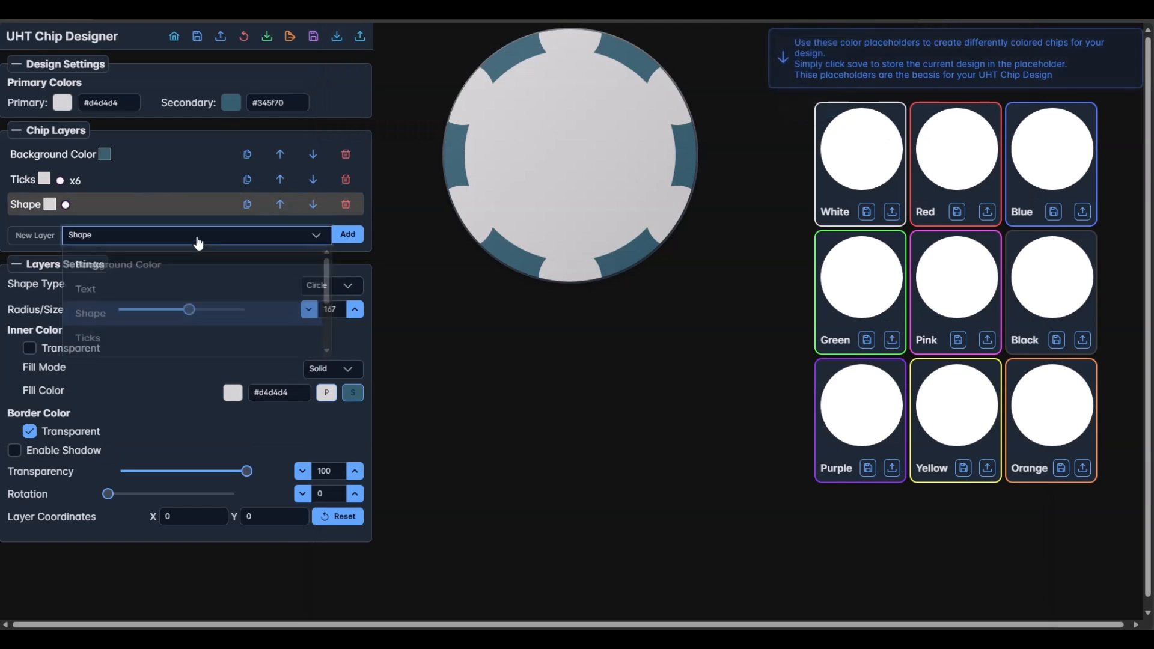
click(348, 235)
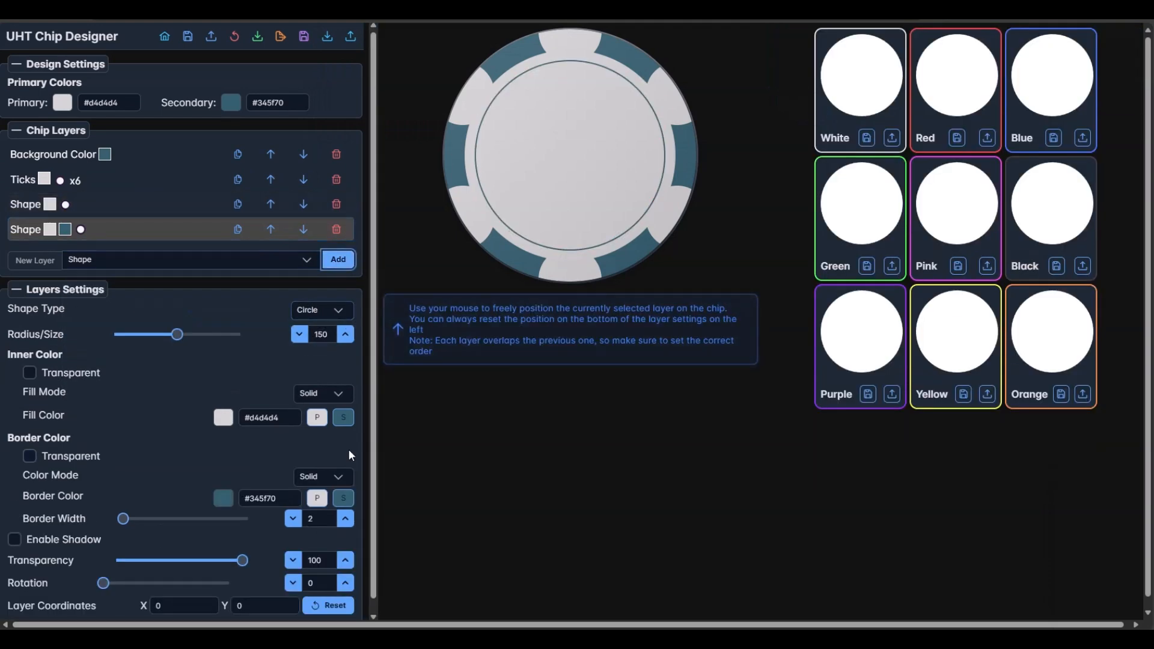
- Turn the second shape into a ring with a transparent inner fill and a visible secondary-colour border of width 6
click(48, 456)
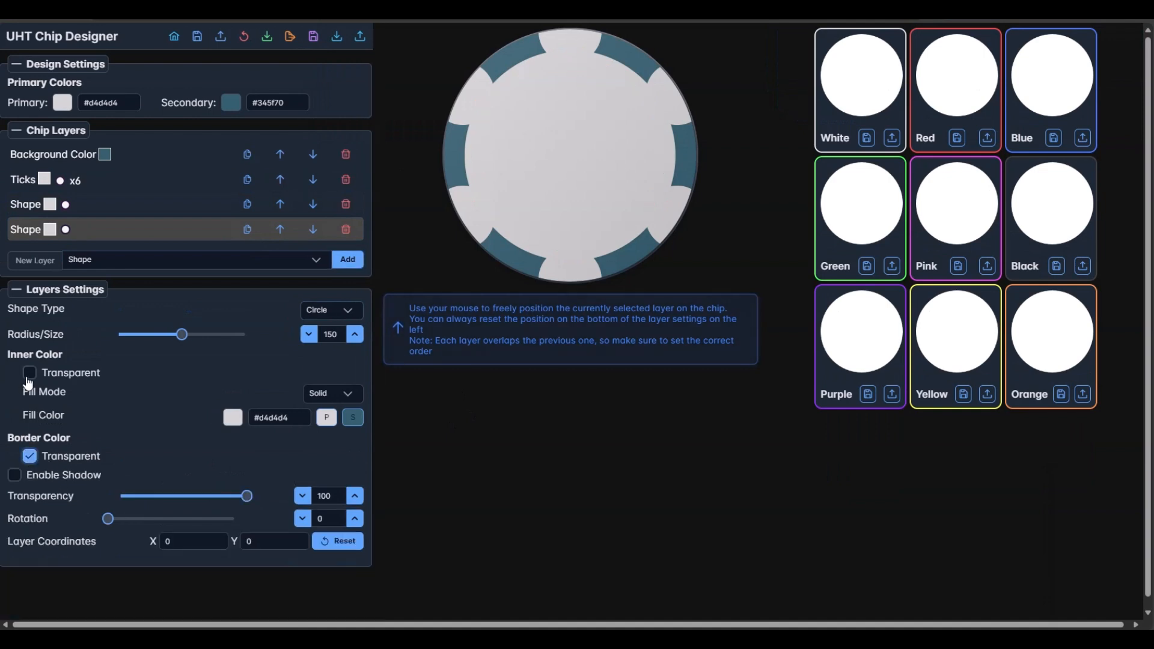
click(353, 418)
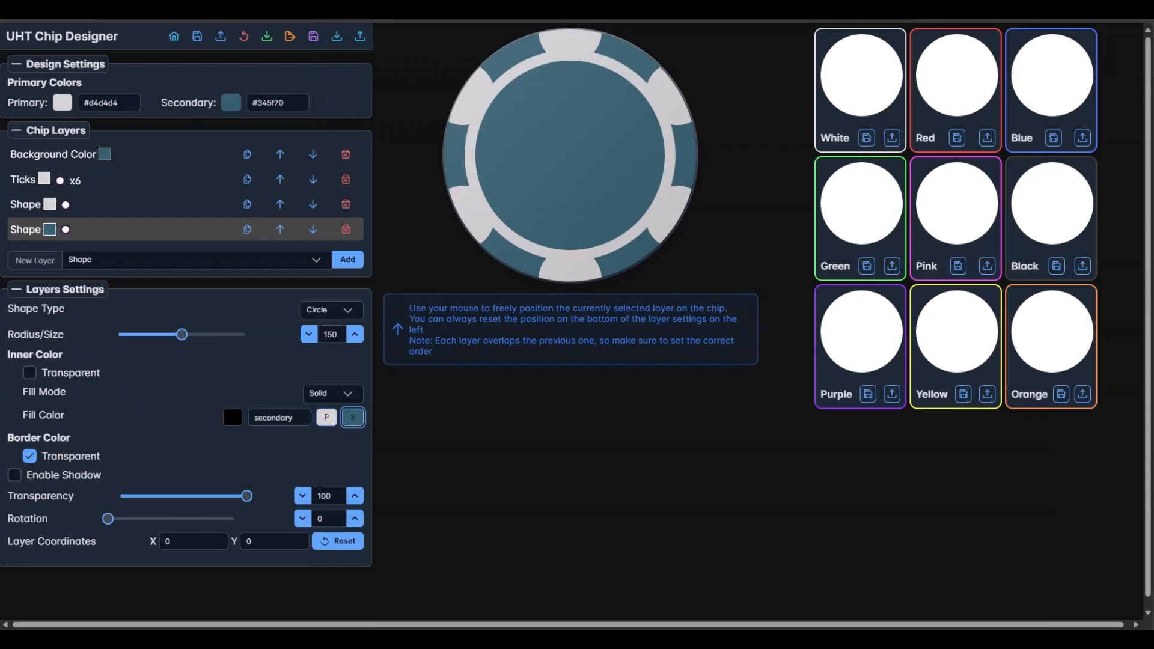
click(29, 373)
click(30, 409)
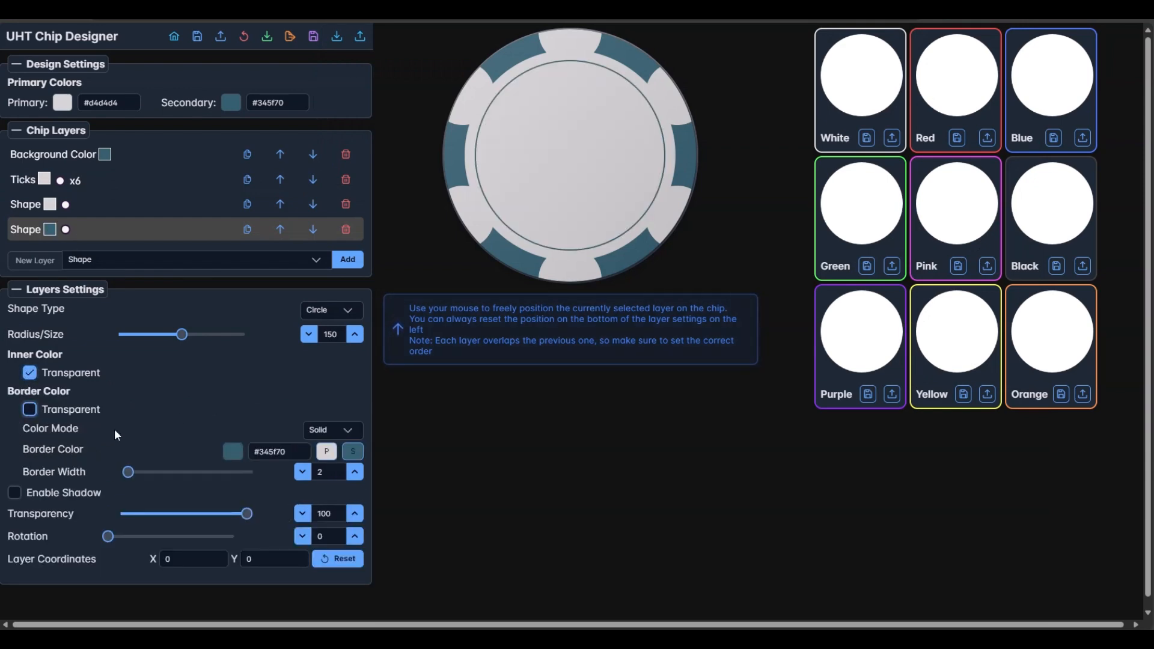
click(354, 453)
drag(128, 471, 130, 471)
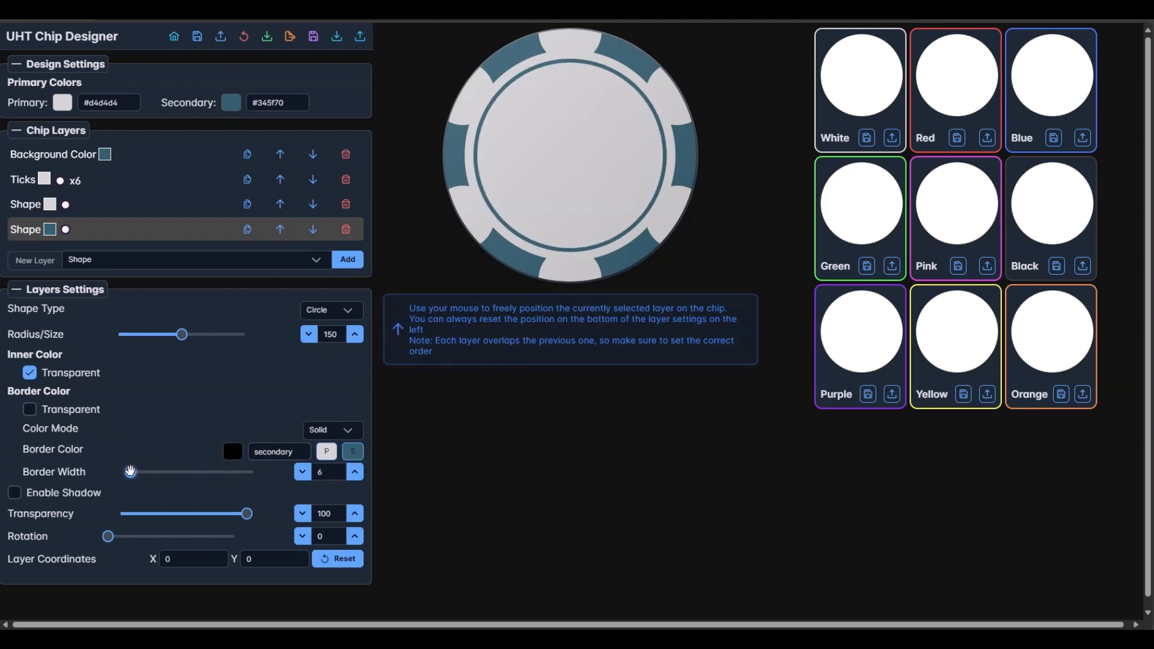
- Set the ring's radius to 145, comparing its position with the chip in the reference photo
key(alt+Tab)
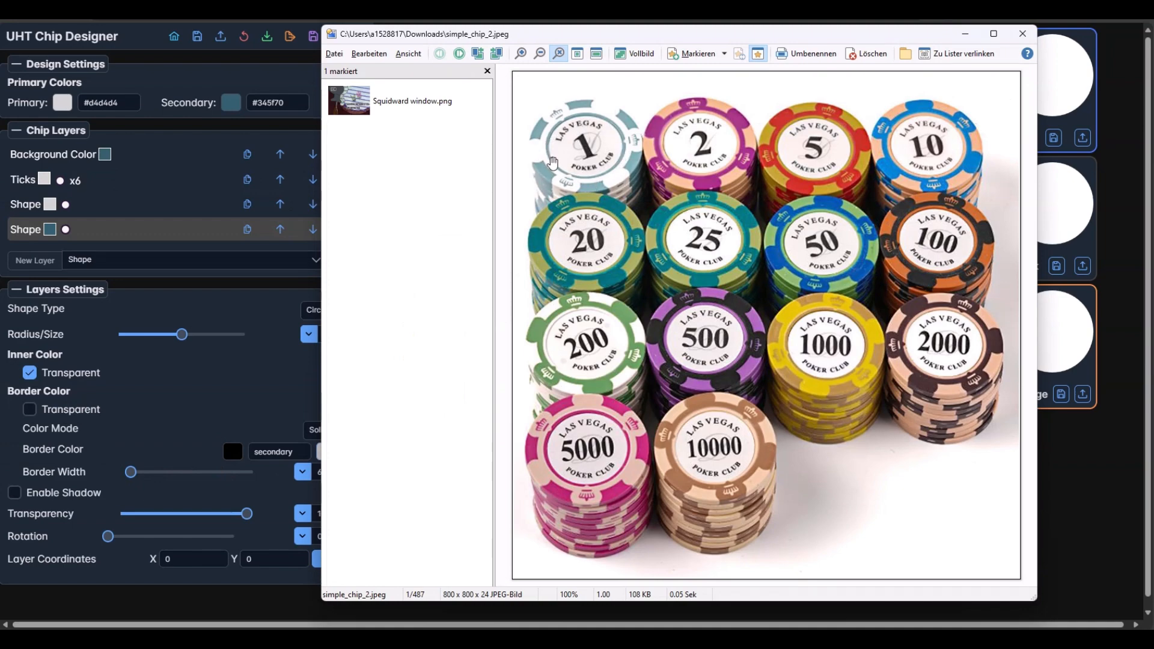
key(alt+Tab)
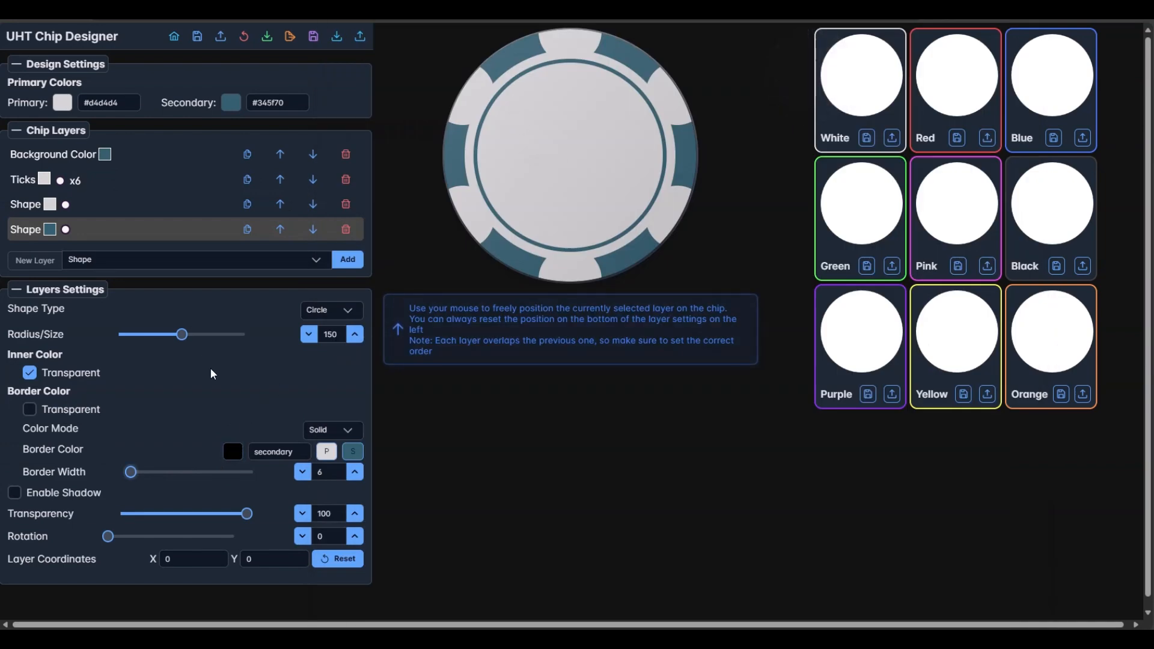
drag(182, 334, 180, 334)
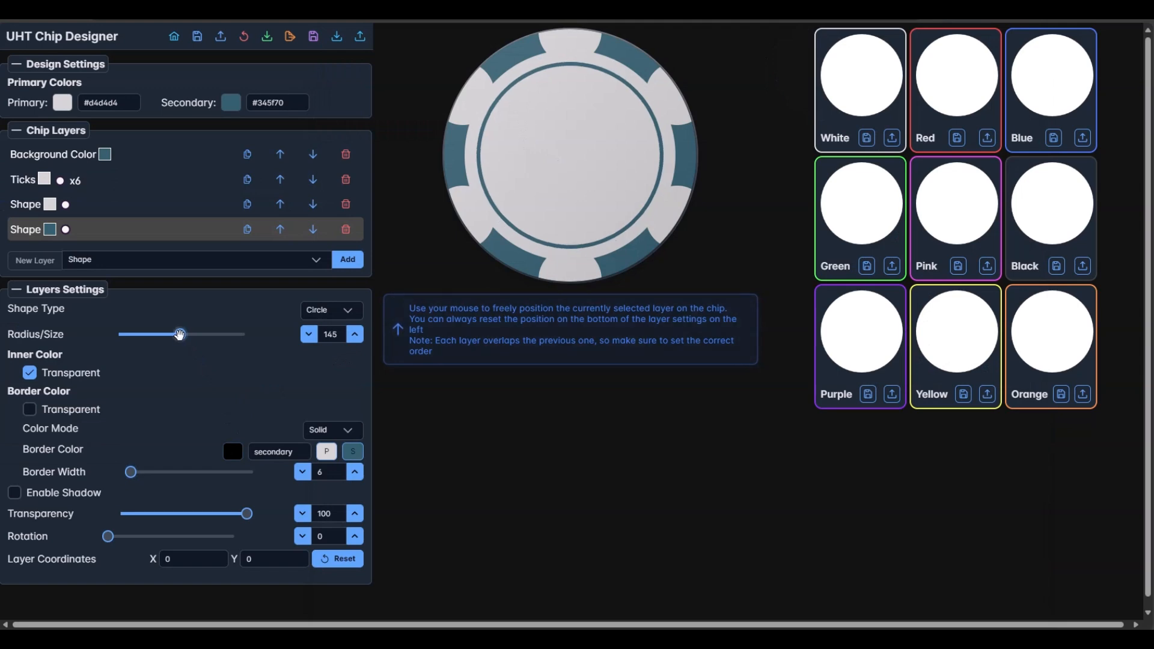
key(alt+Tab)
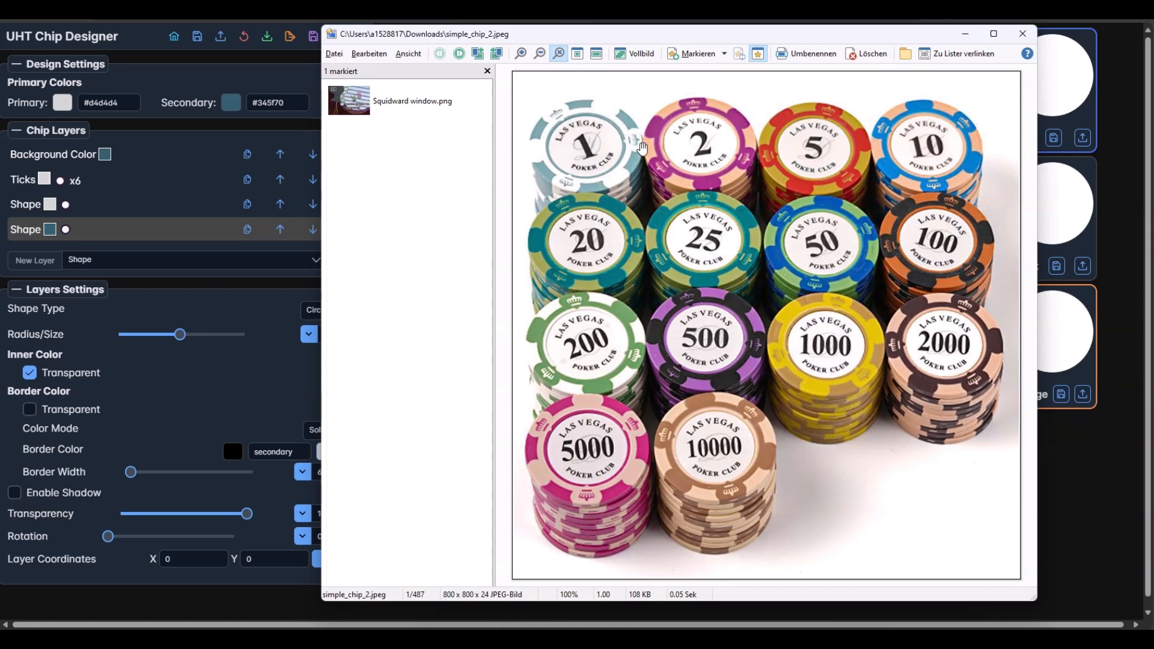
key(Escape)
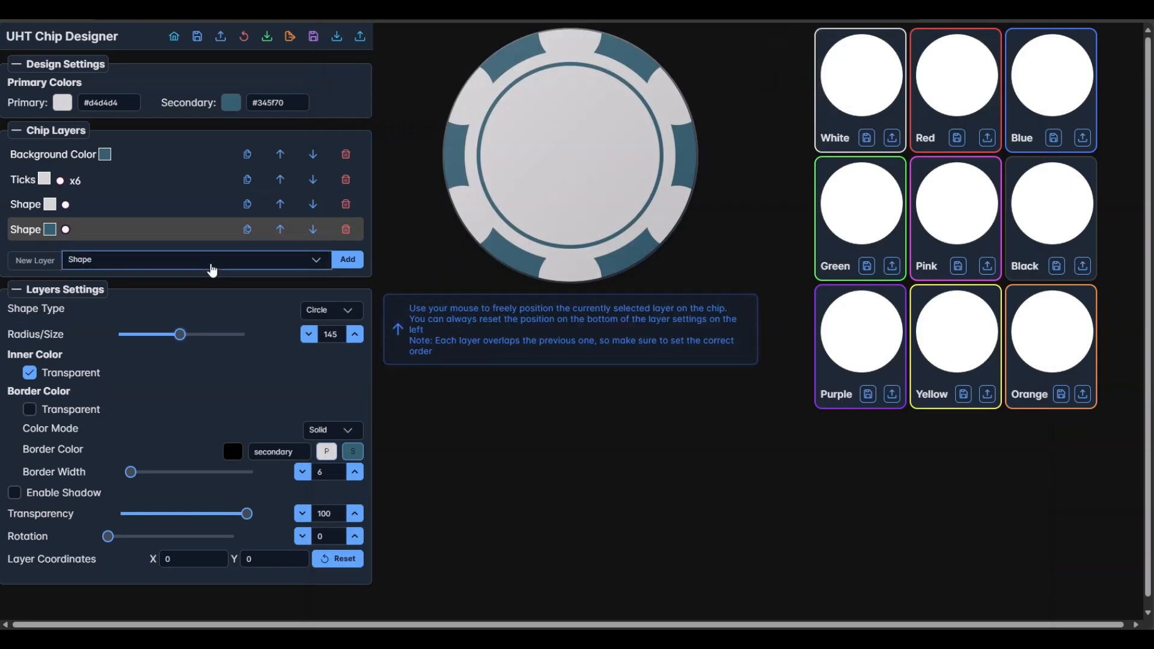
- Add an Image Tick layer and load crown_.png as its image
click(215, 262)
scroll(180, 334, down, 1)
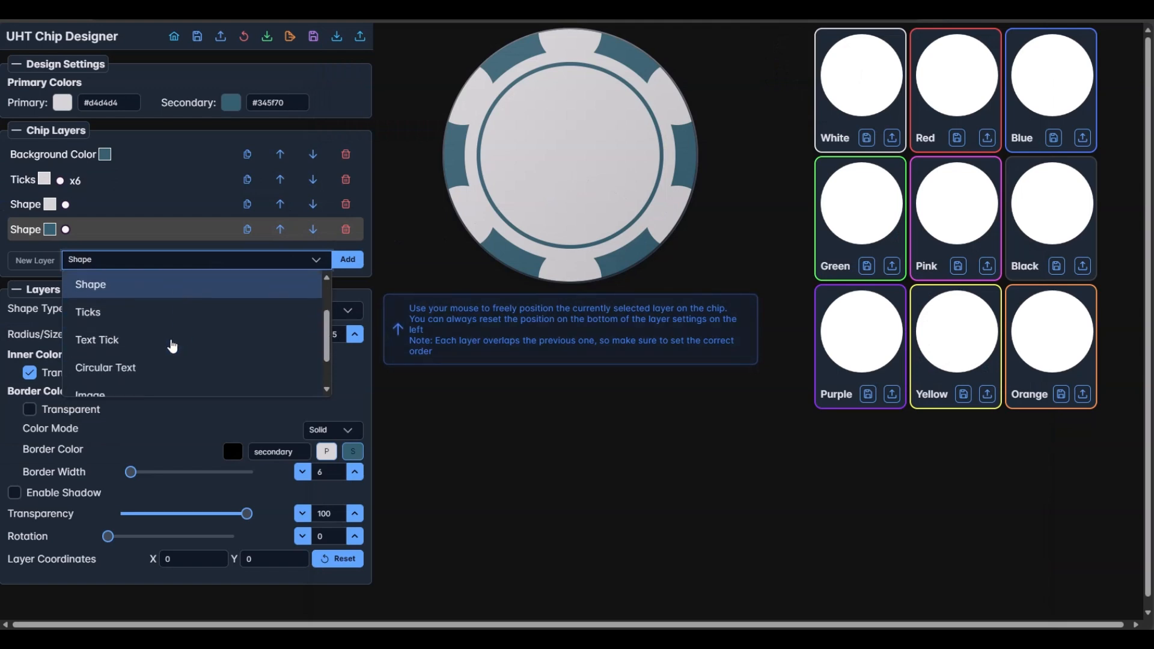
scroll(118, 324, down, 1)
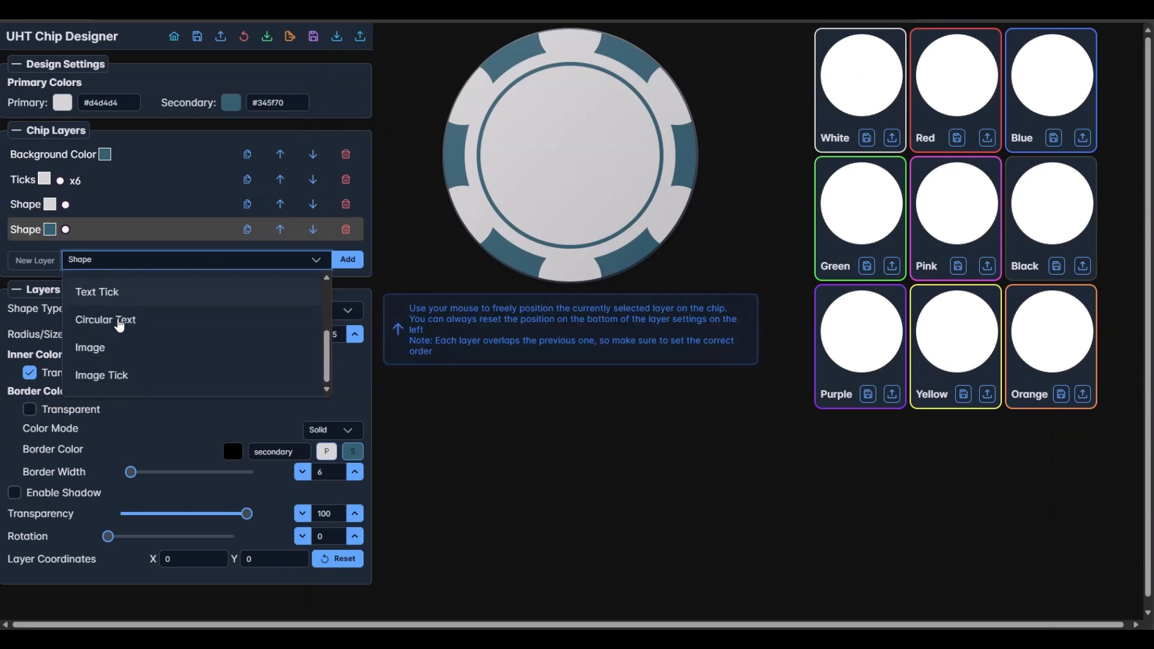
click(148, 383)
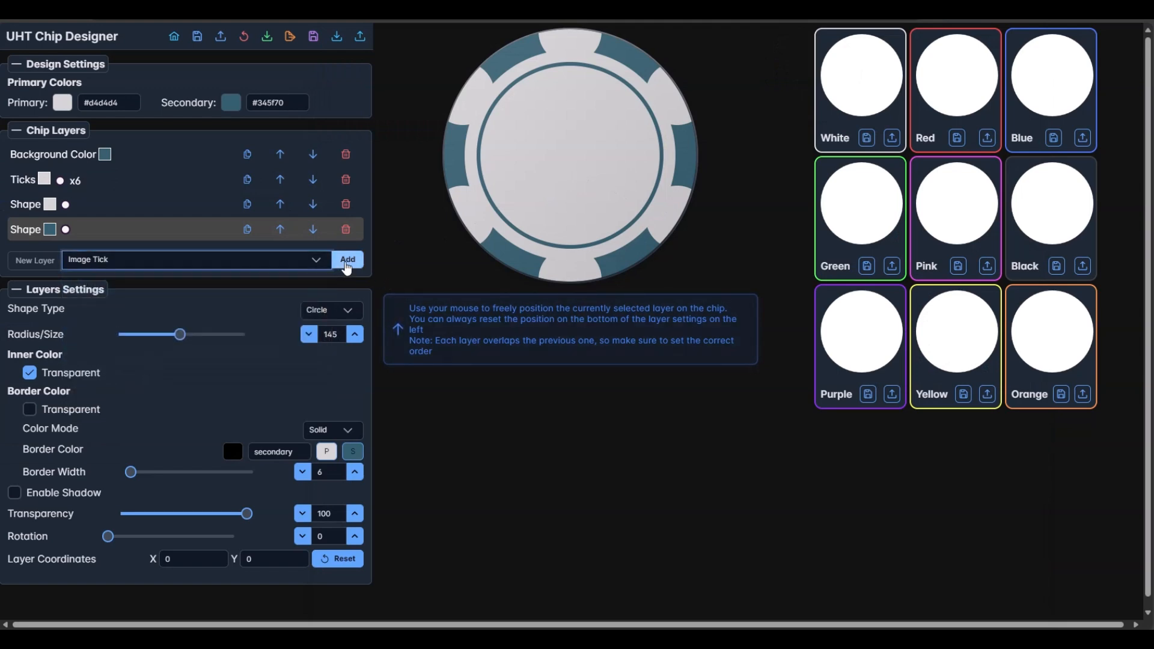
click(347, 260)
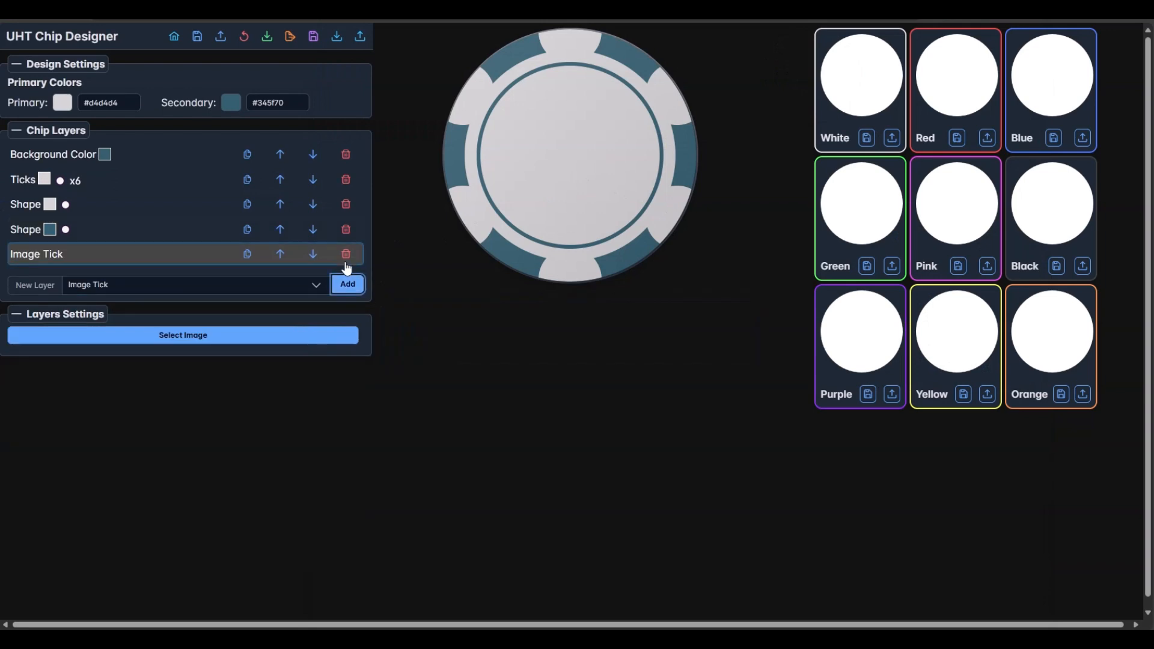
click(196, 340)
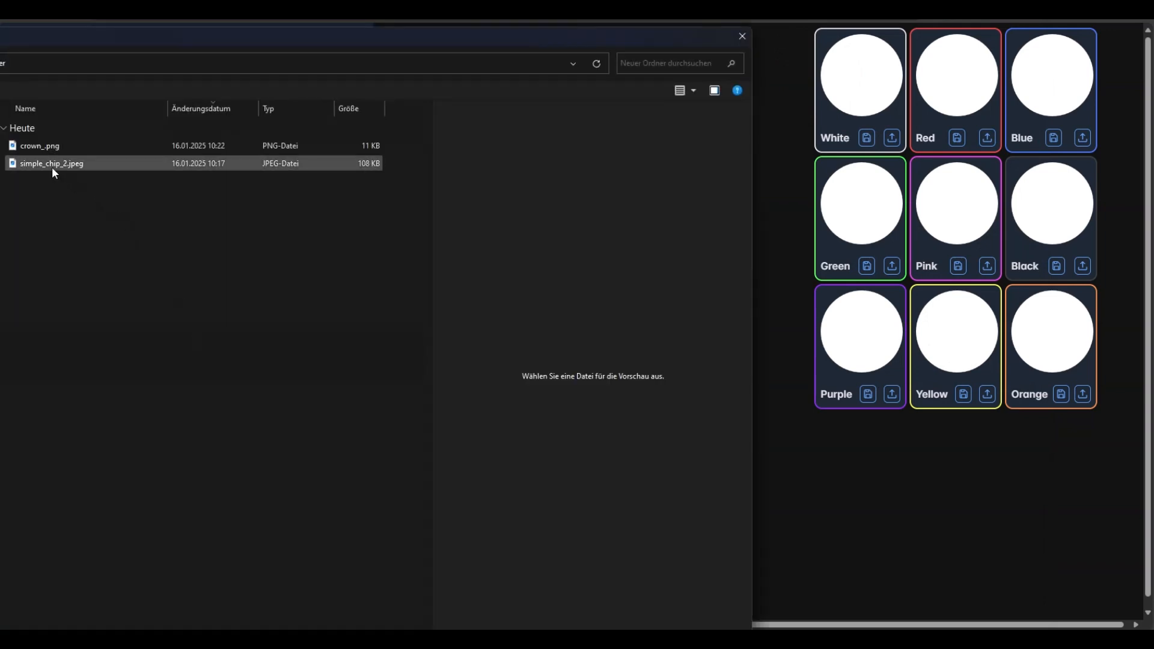
double_click(48, 149)
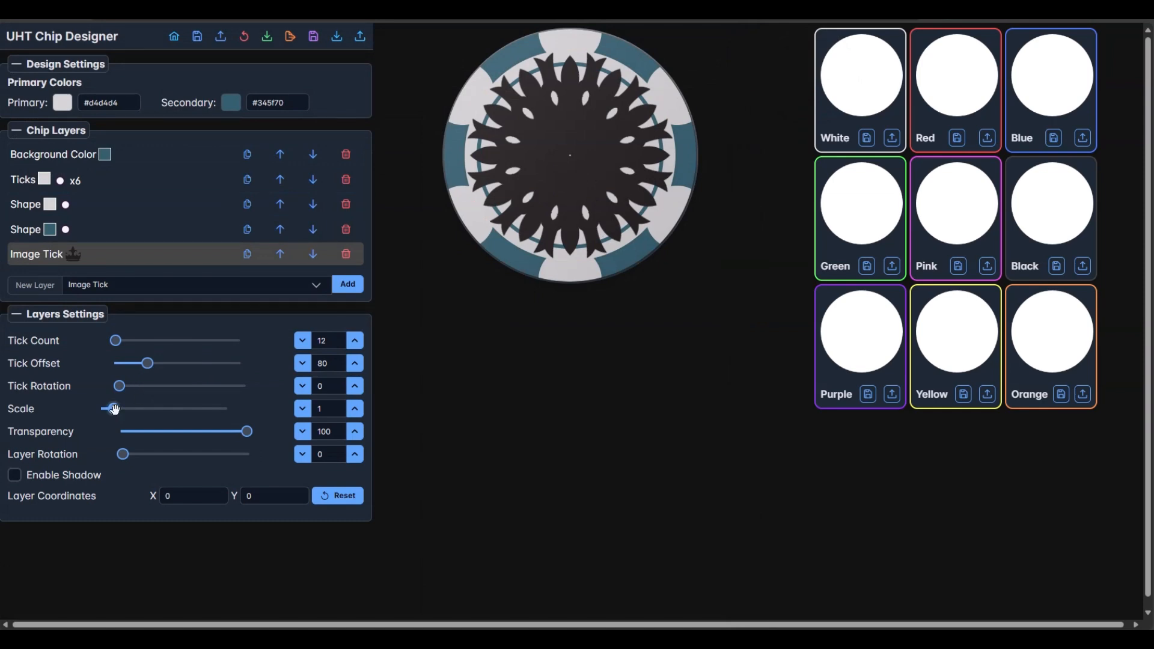
- Scale the crown image ticks to 0.15 and set their tick count to 3, checking the reference photo
drag(115, 409, 103, 410)
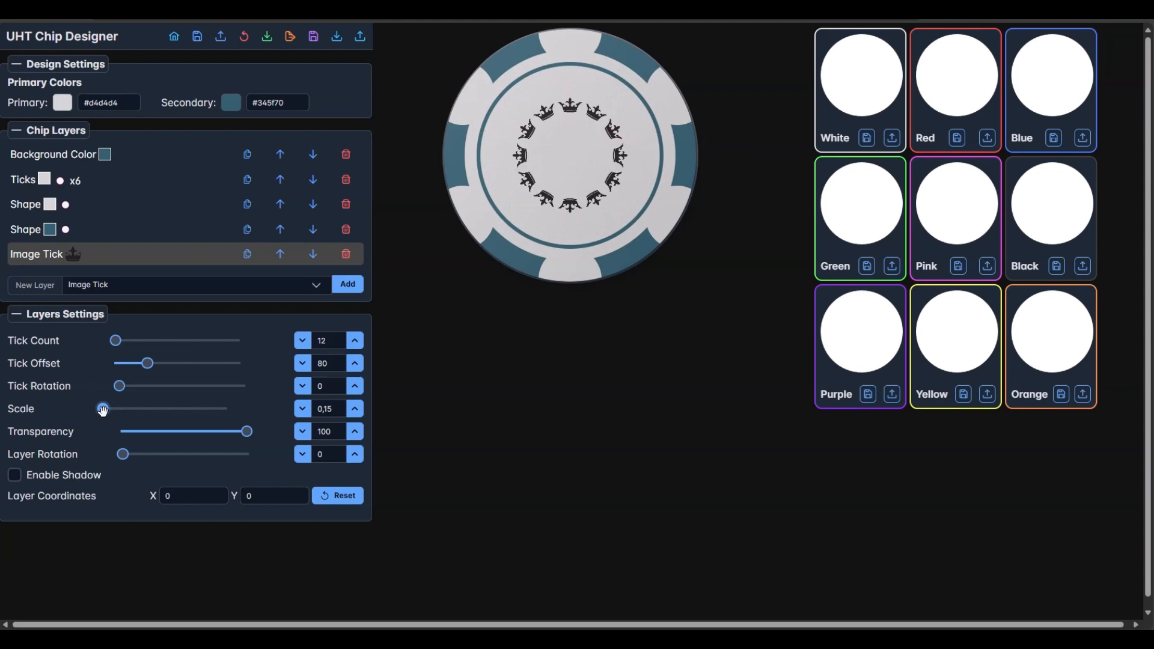
click(303, 340)
click(303, 341)
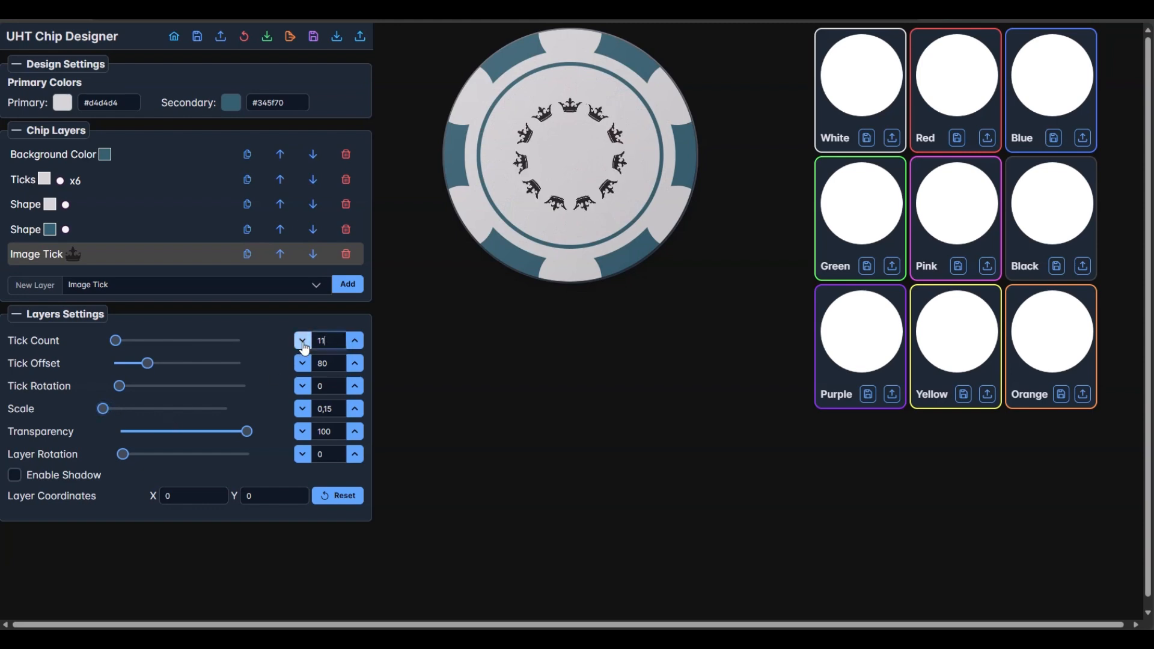
click(302, 340)
click(303, 341)
click(303, 341)
click(303, 341)
click(303, 340)
click(303, 341)
click(303, 341)
key(alt+Tab)
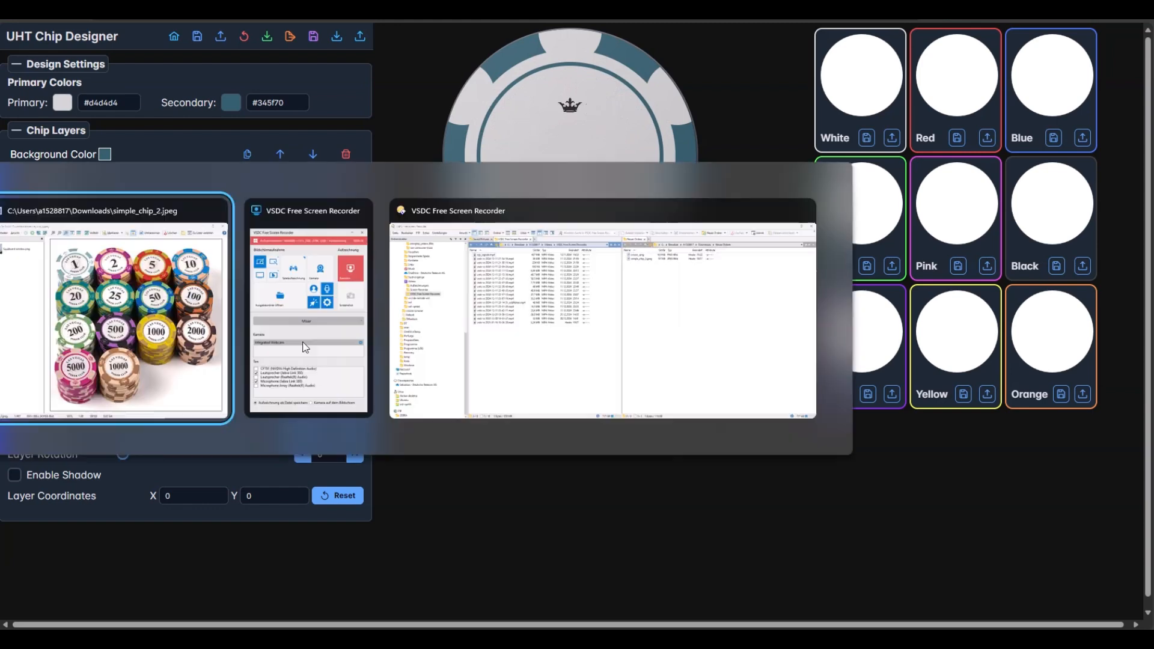
key(alt+Tab)
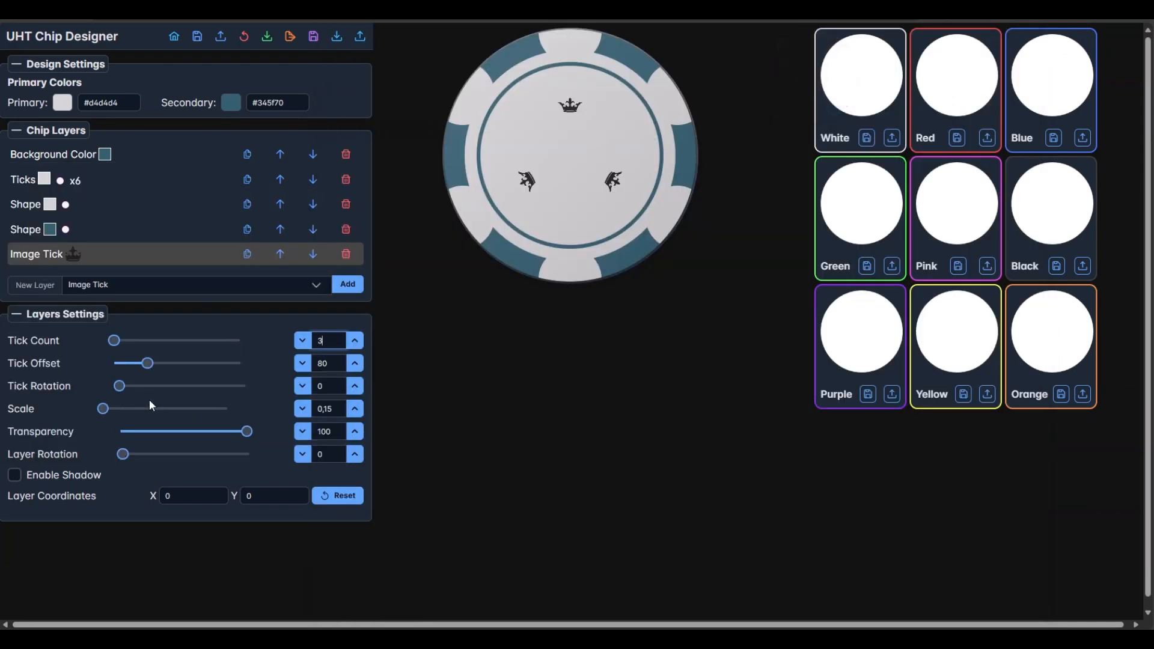
- Move the crowns outward onto the light edge spots with a tick offset of 182, comparing with the reference photo
drag(147, 364, 191, 363)
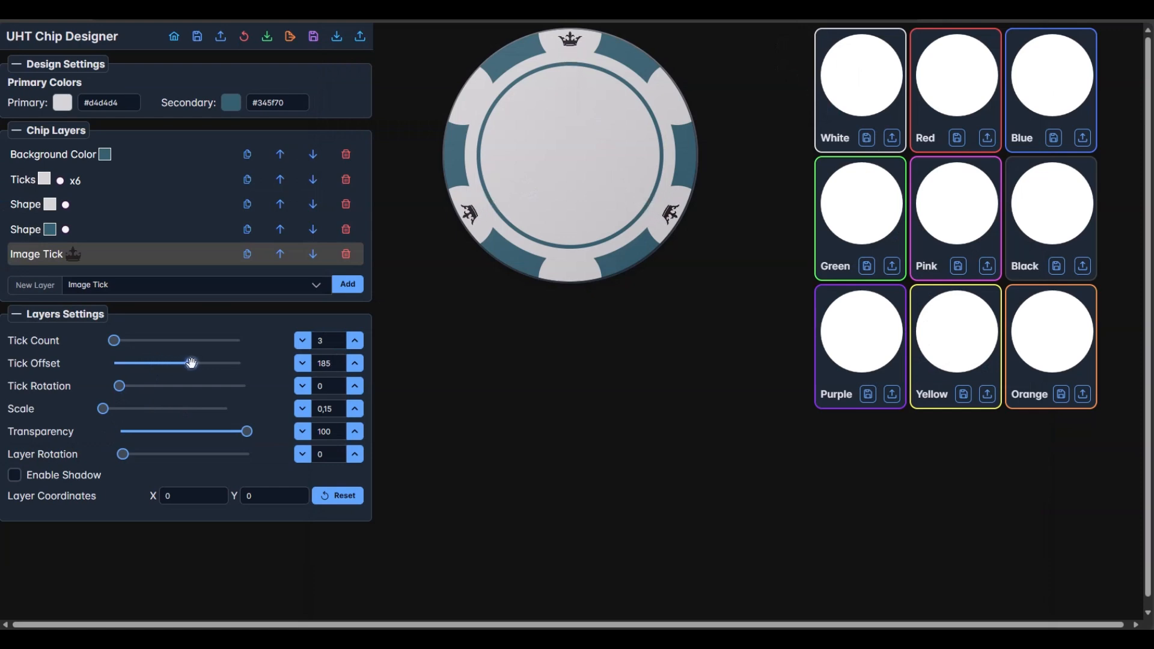
key(alt+Tab)
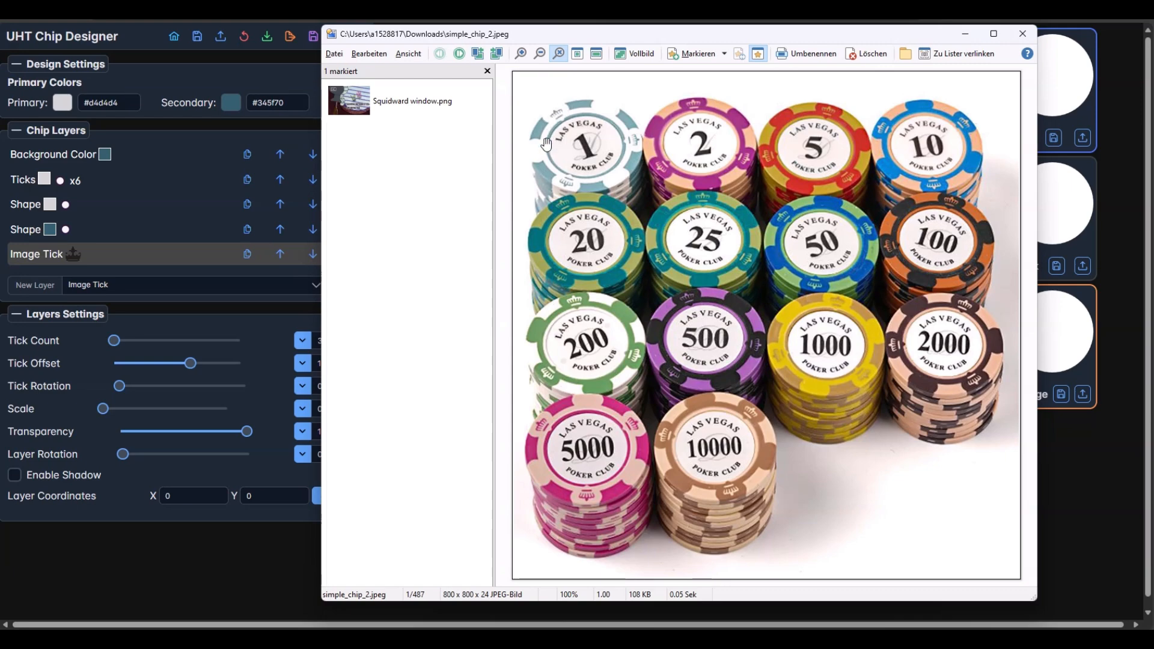
key(alt+Tab)
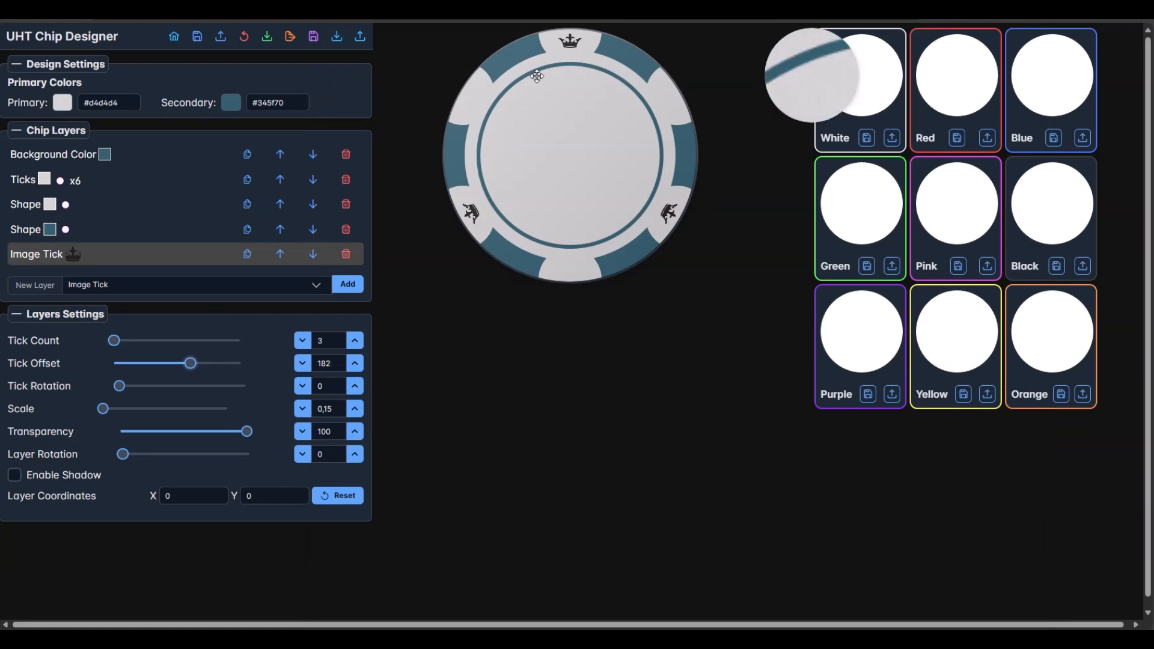
- Check the lettering in the reference photo and add a Circular Text layer reading "LAS VEAGAS", padded with trailing spaces to tighten the letters
key(alt+Tab)
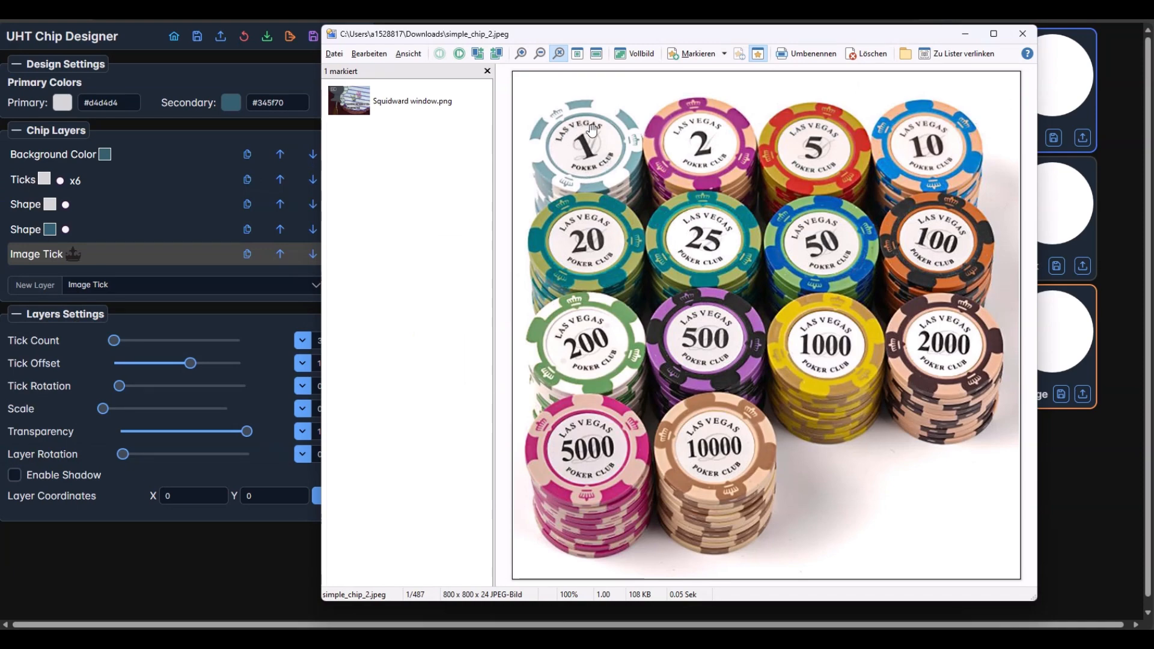
key(Escape)
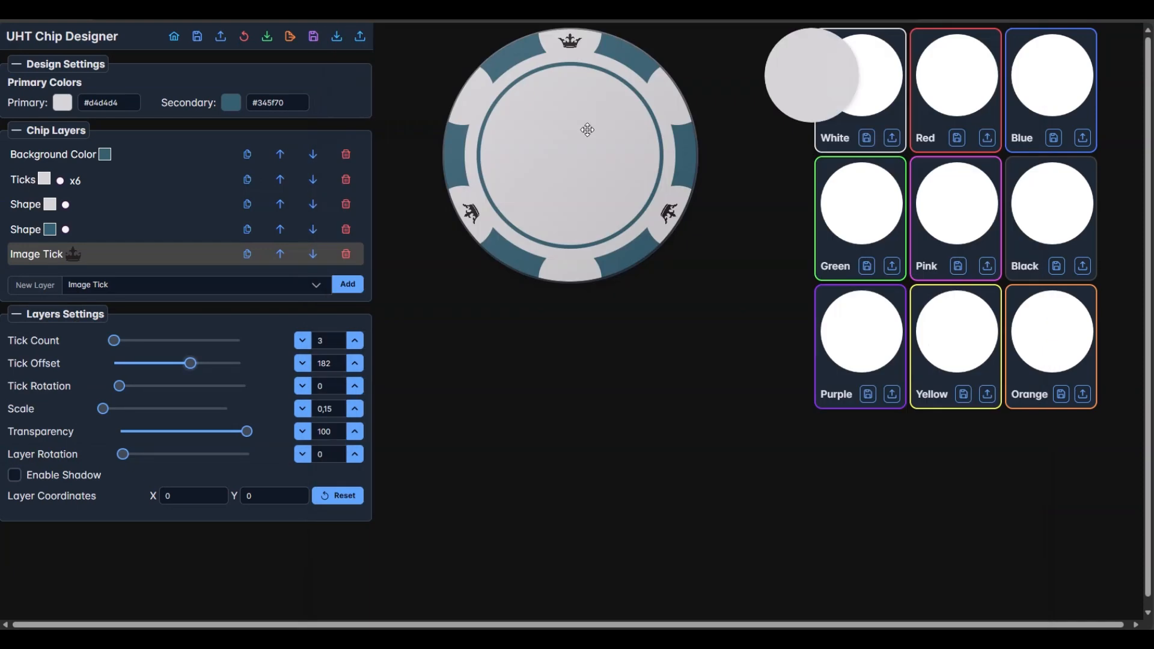
click(215, 287)
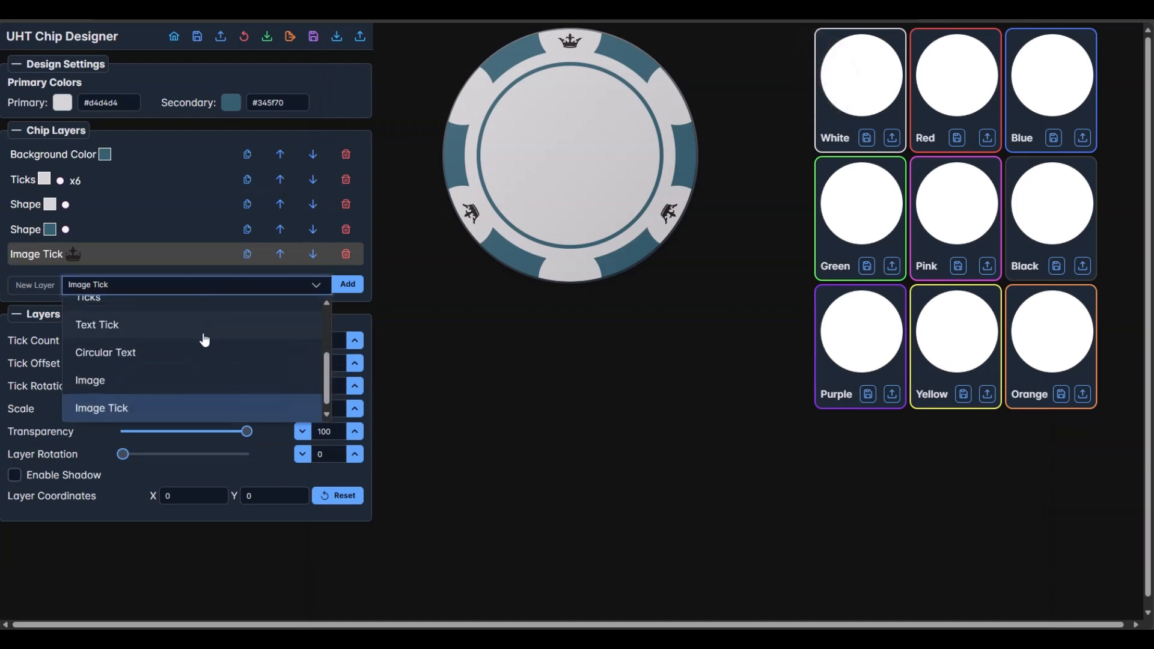
click(108, 353)
click(348, 291)
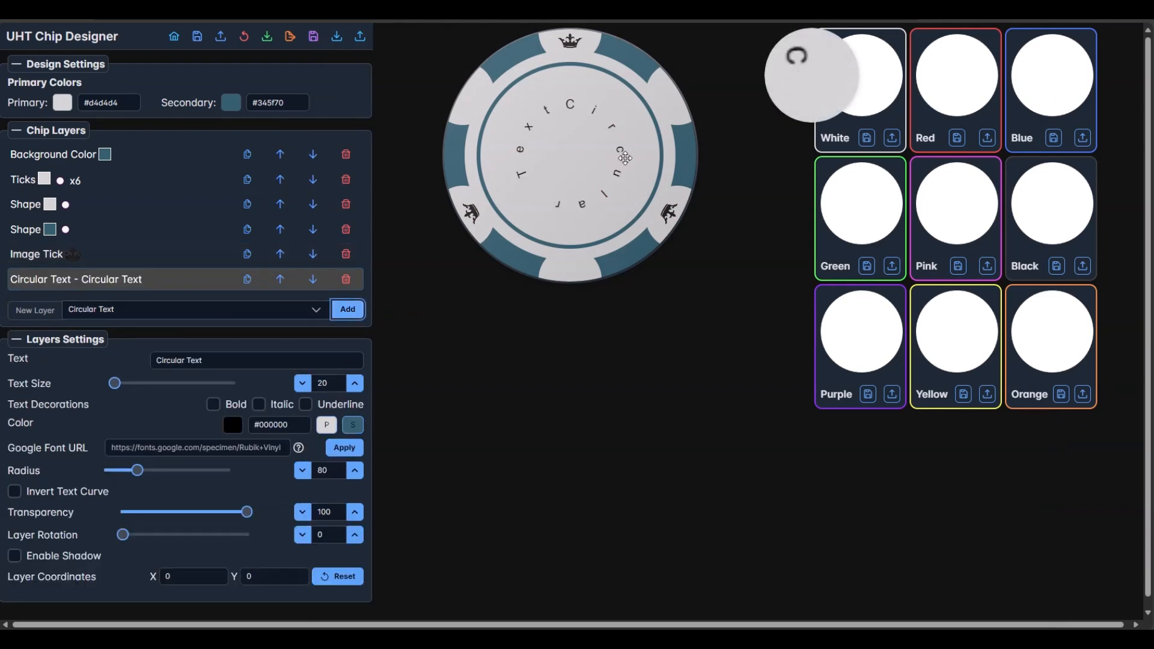
drag(211, 360, 135, 375)
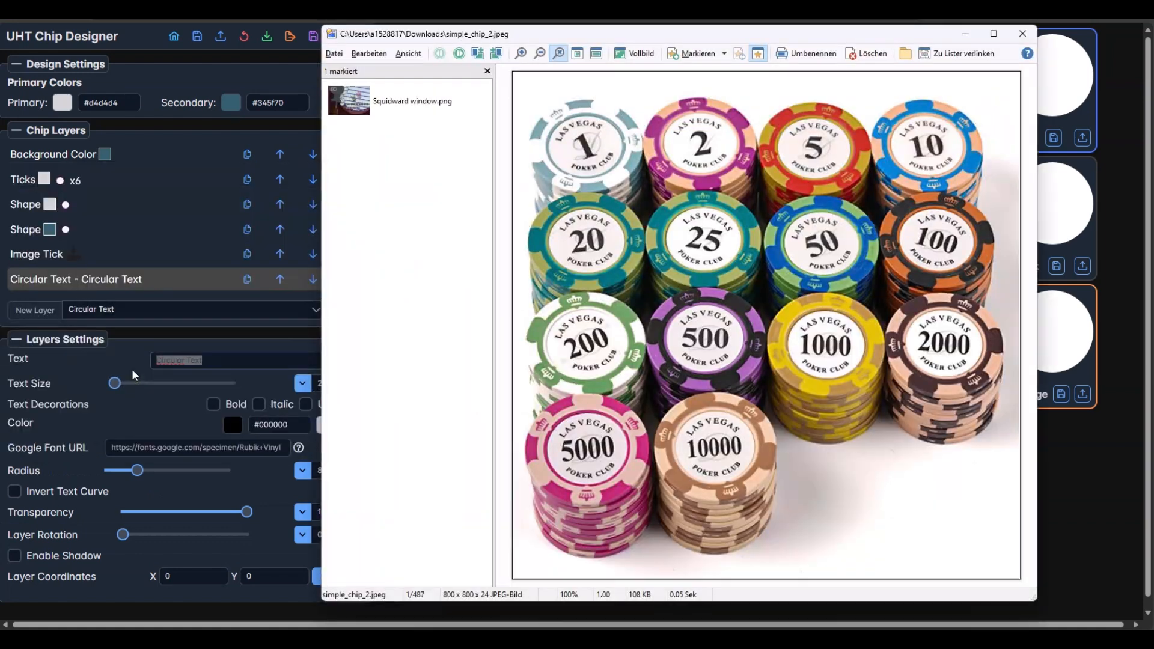
text(LAS VE)
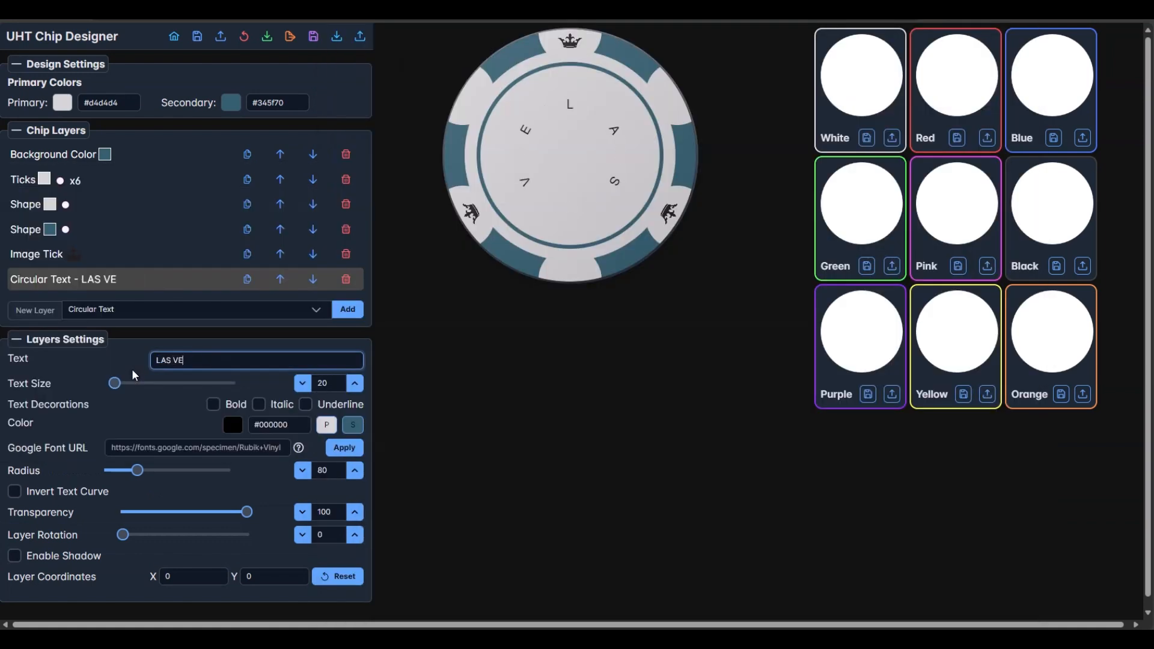
text(AGAS)
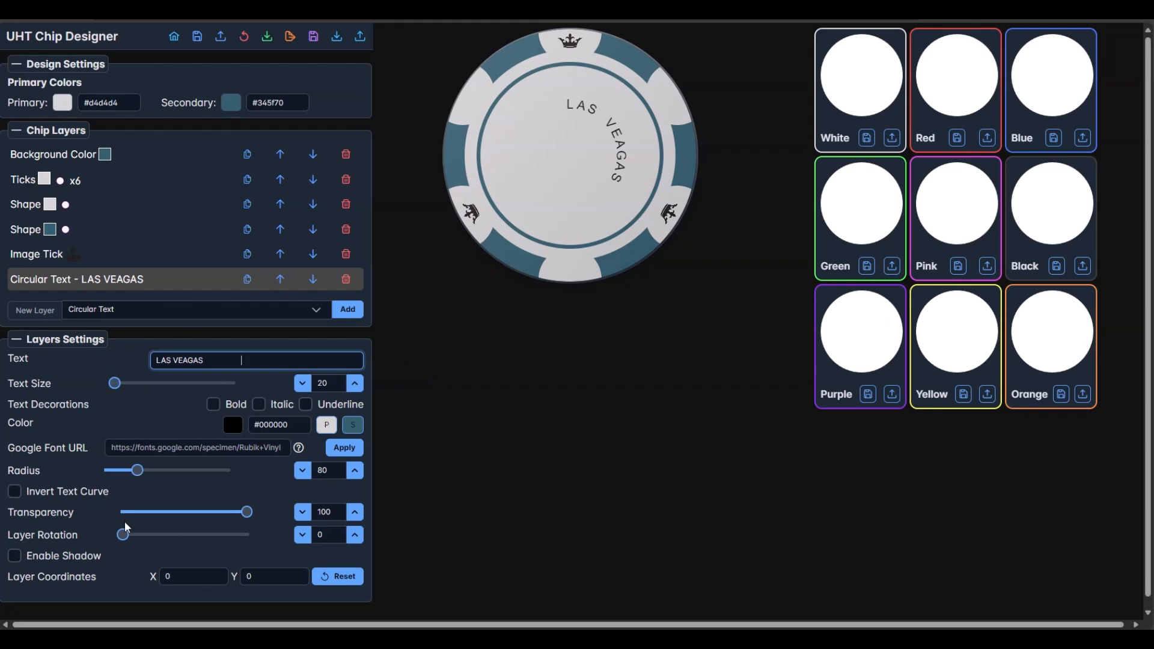
- Set the circular text's radius to 125, pad it with leading spaces, and rotate the layer to 268
drag(135, 470, 157, 470)
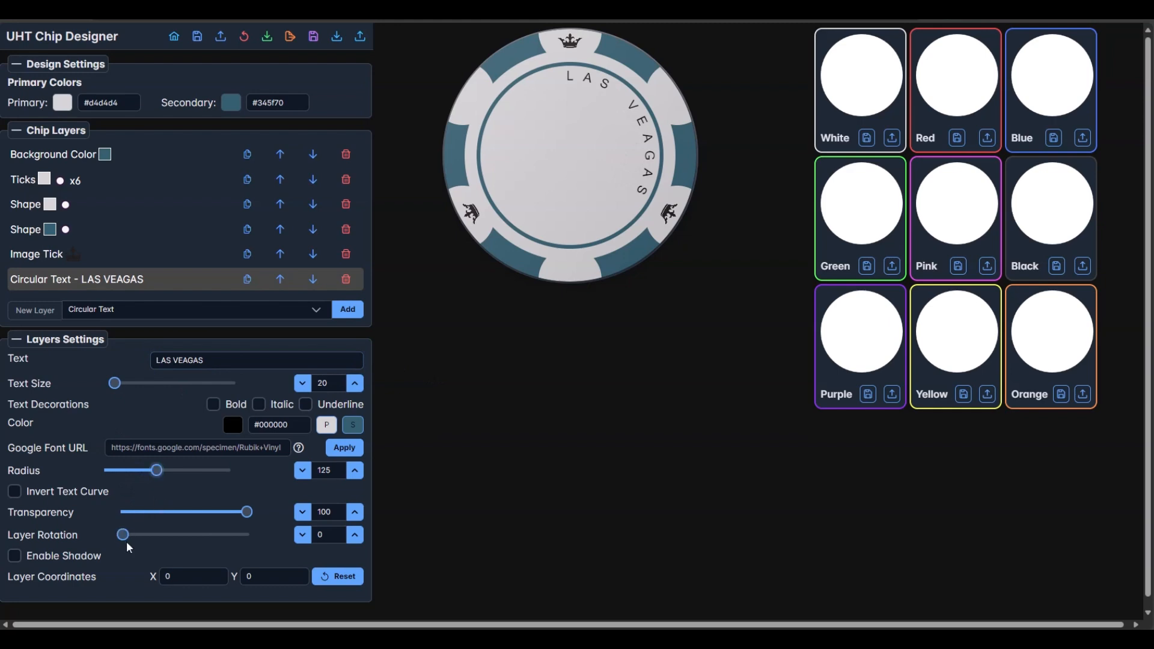
drag(124, 535, 231, 534)
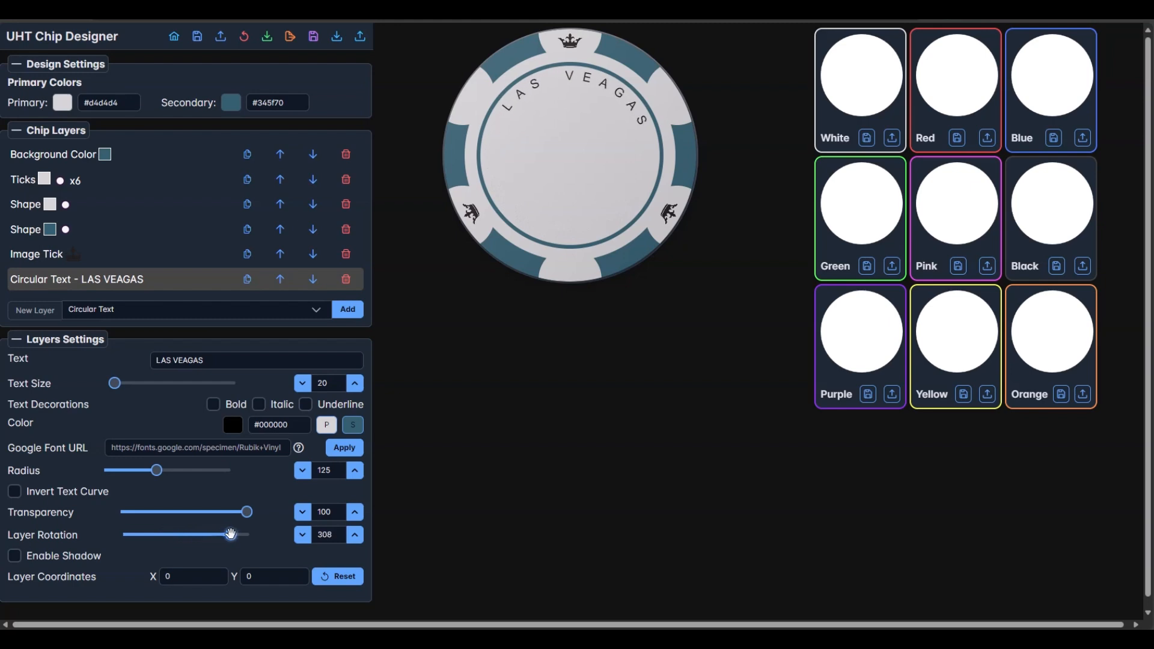
click(156, 363)
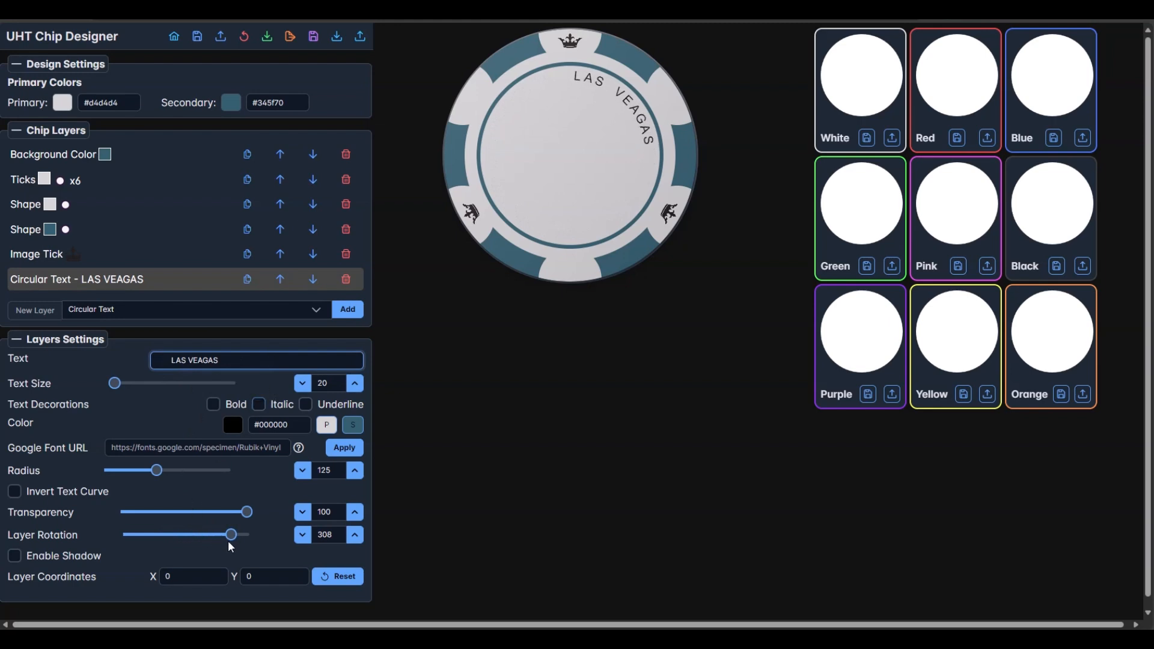
drag(230, 533, 217, 531)
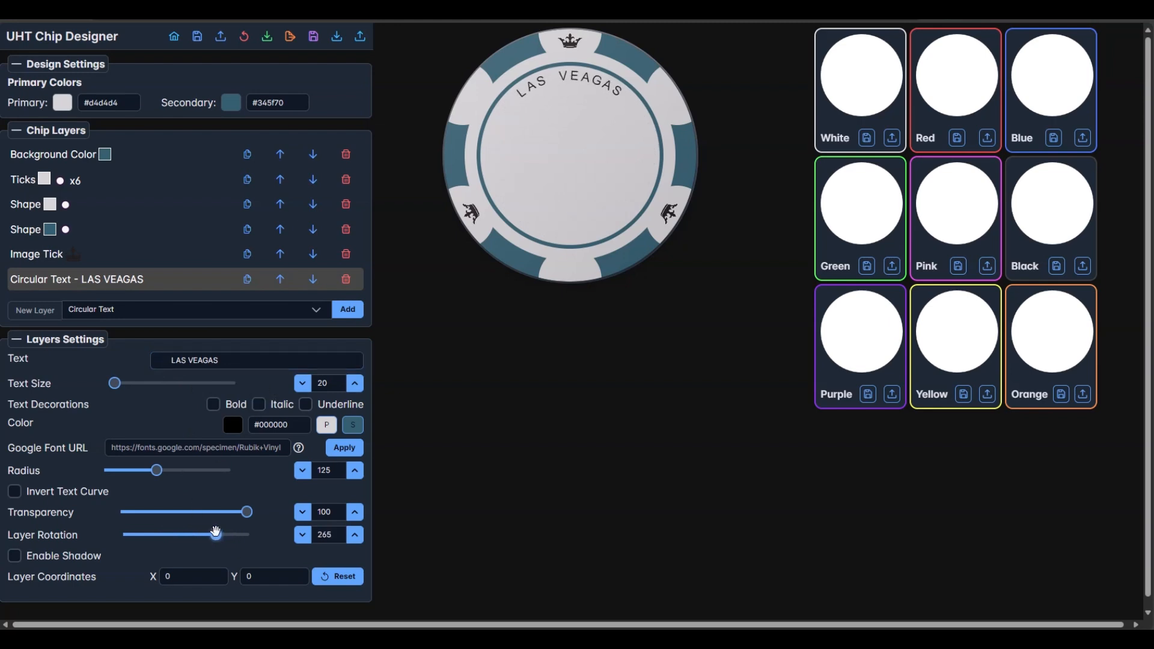
key(alt+Tab)
key(alt+Tab)
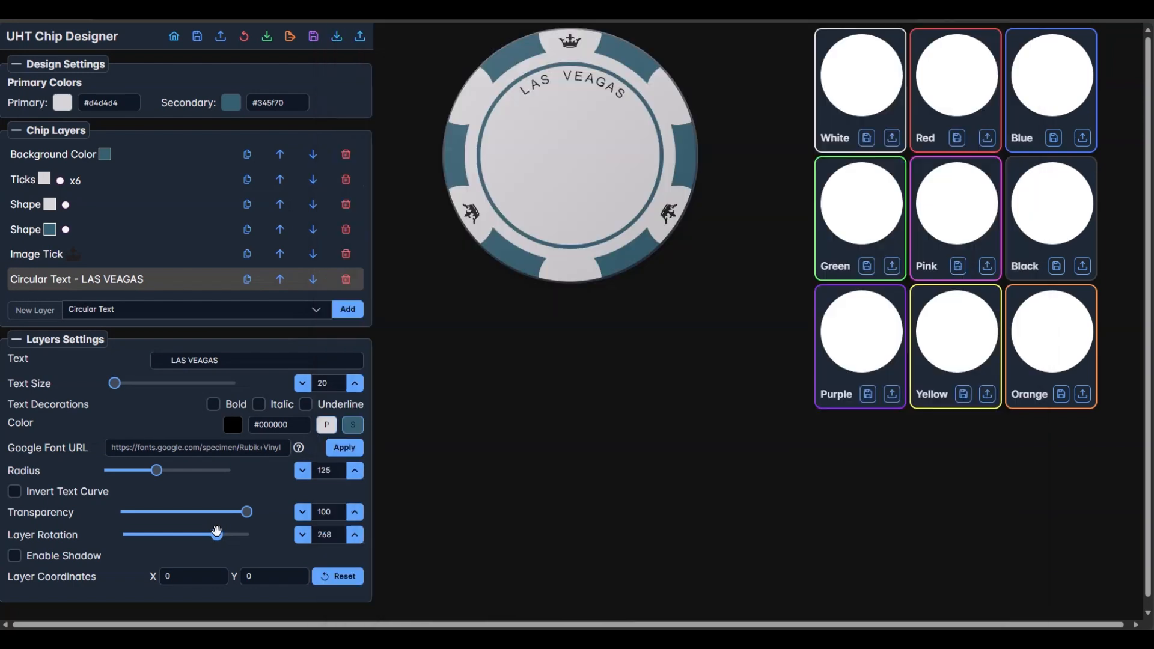
- Reduce the LAS VEAGAS text's radius to 100 and delete some trailing spaces to widen the letter spacing
drag(158, 469, 145, 470)
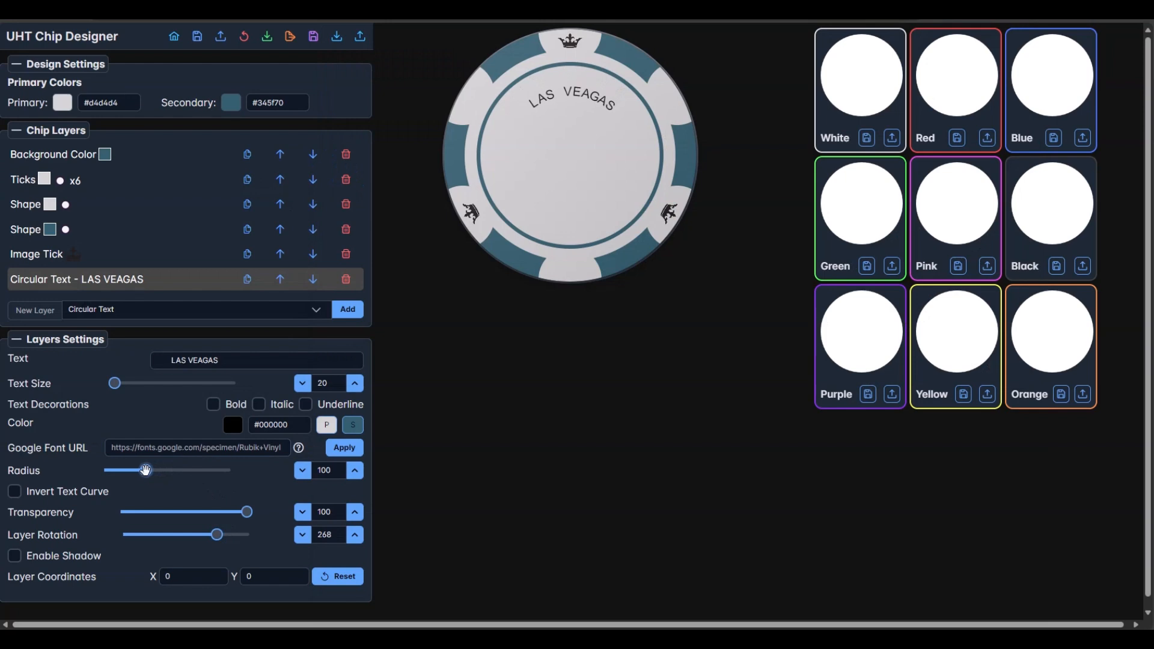
click(270, 359)
key(BackSpace)
key(BackSpace)
key(BackSpace)
key(BackSpace)
key(BackSpace)
key(BackSpace)
key(BackSpace)
key(BackSpace)
key(BackSpace)
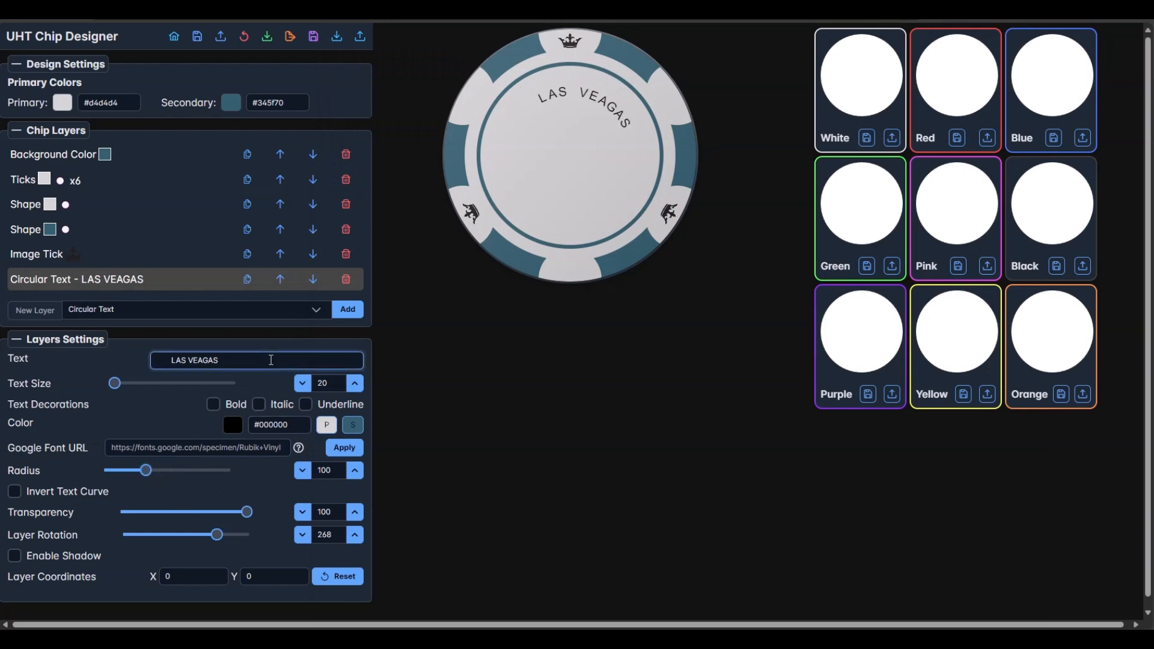
- Set the LAS VEAGAS text's radius to 92 and layer rotation to 247, and make it bold
drag(146, 469, 142, 469)
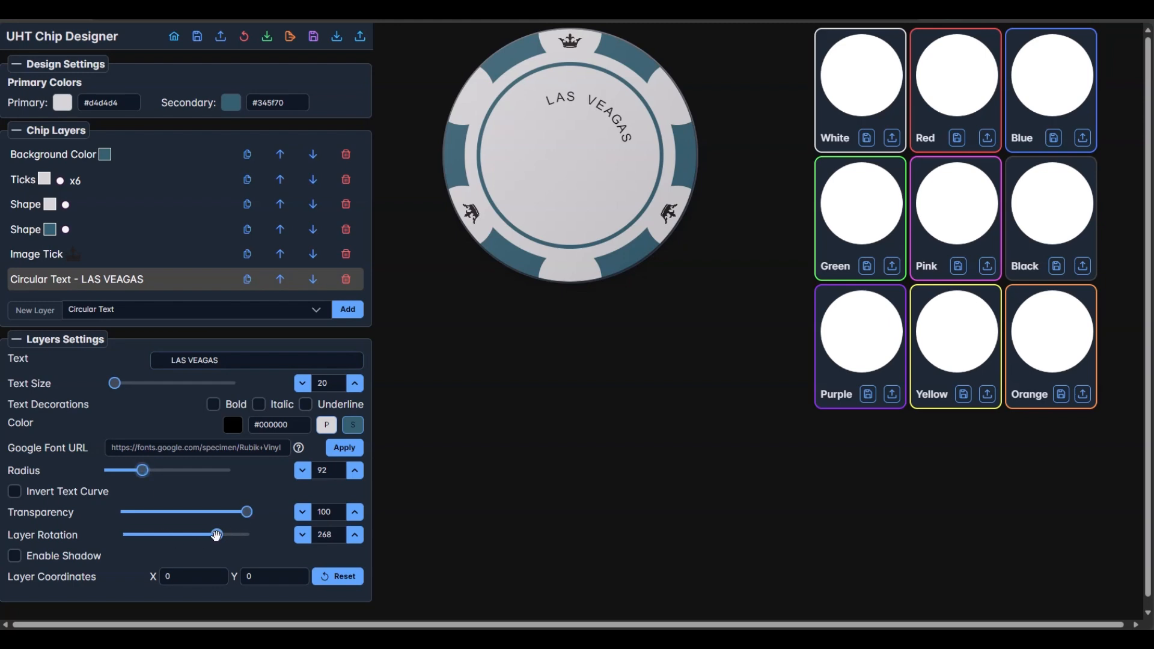
drag(216, 535, 209, 535)
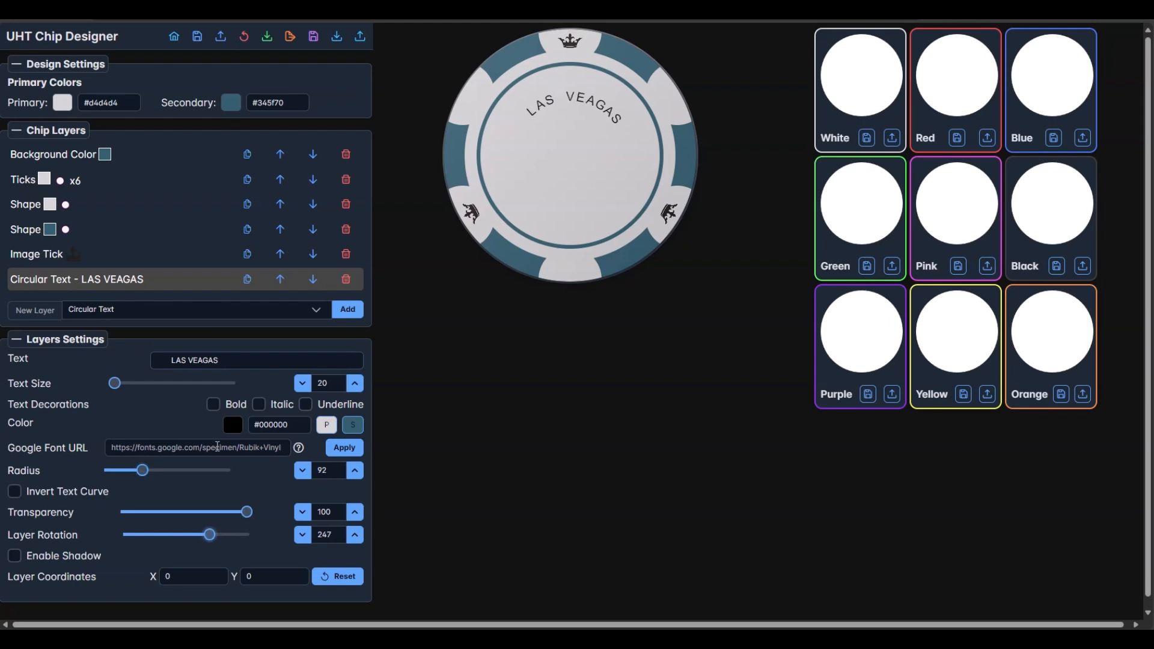
click(214, 409)
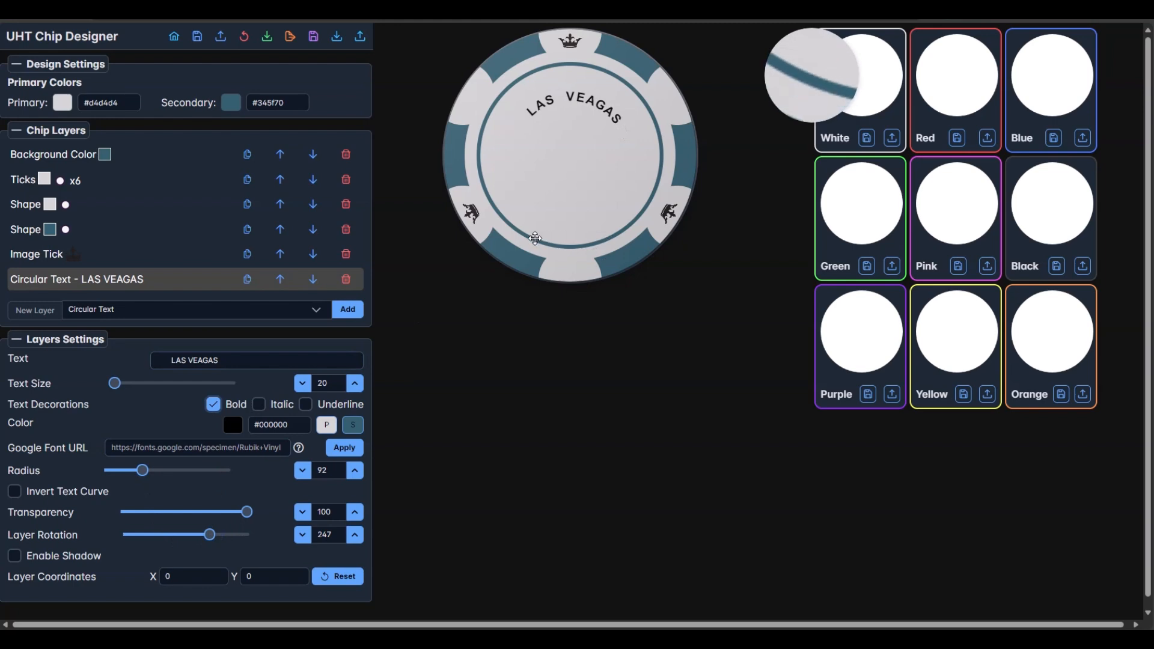
- Increase the LAS VEAGAS text's radius to 113, comparing its placement with the reference photo
key(alt+Tab)
key(alt+Tab)
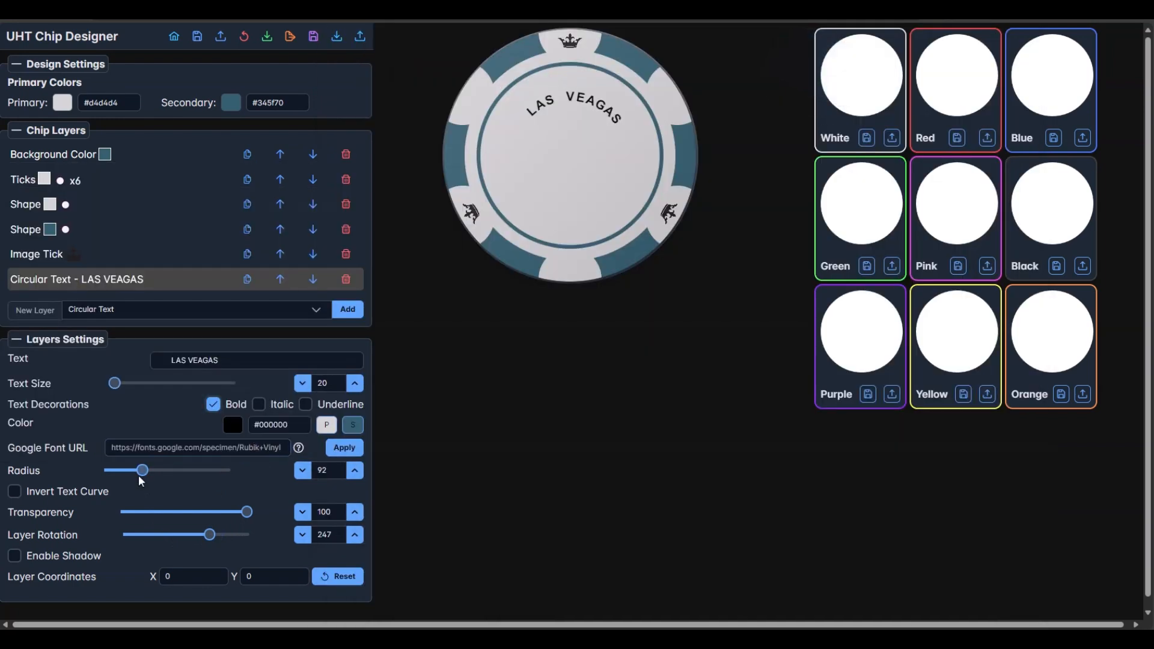
drag(142, 470, 151, 469)
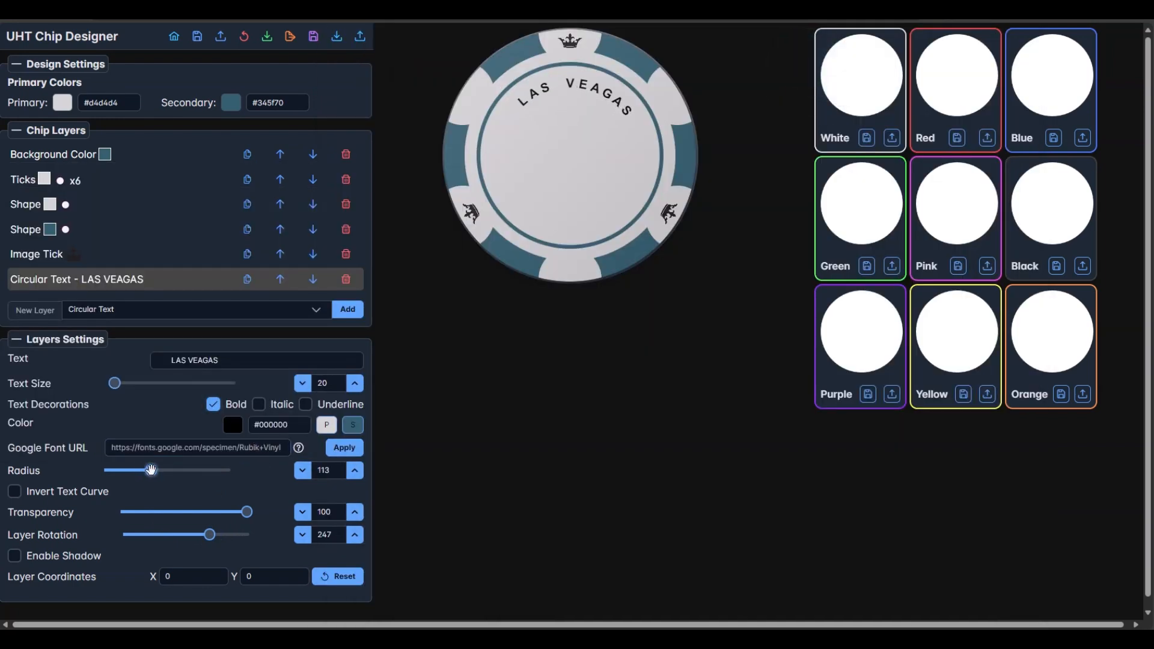
key(alt+Tab)
key(alt+Tab)
key(alt+Tab)
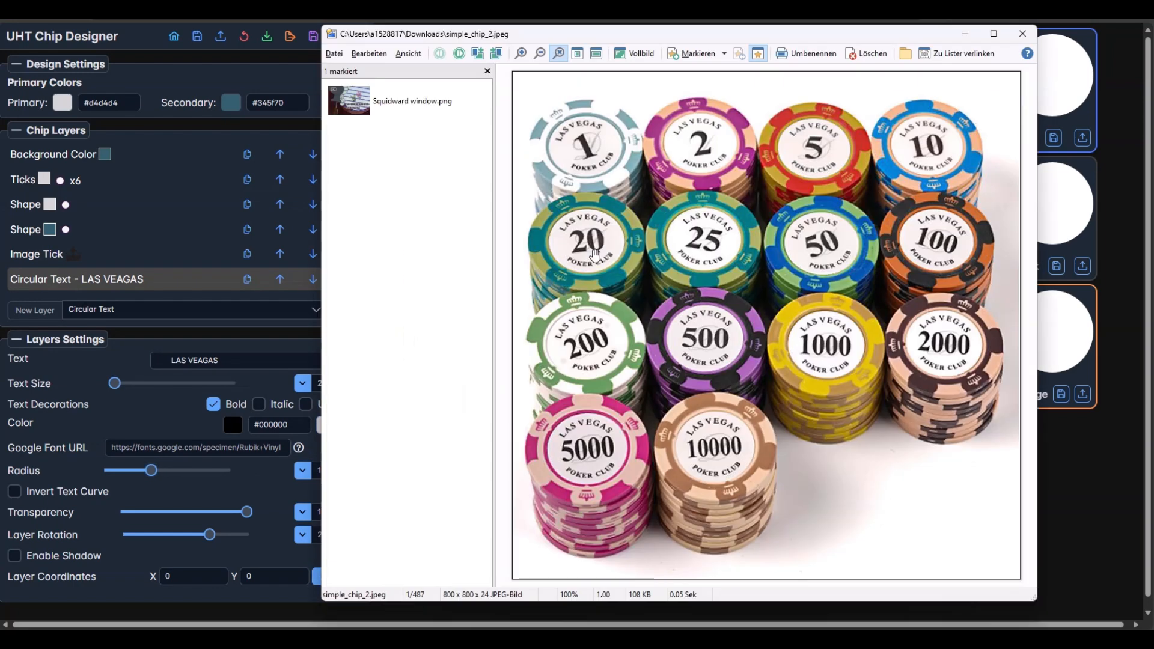
key(alt+Tab)
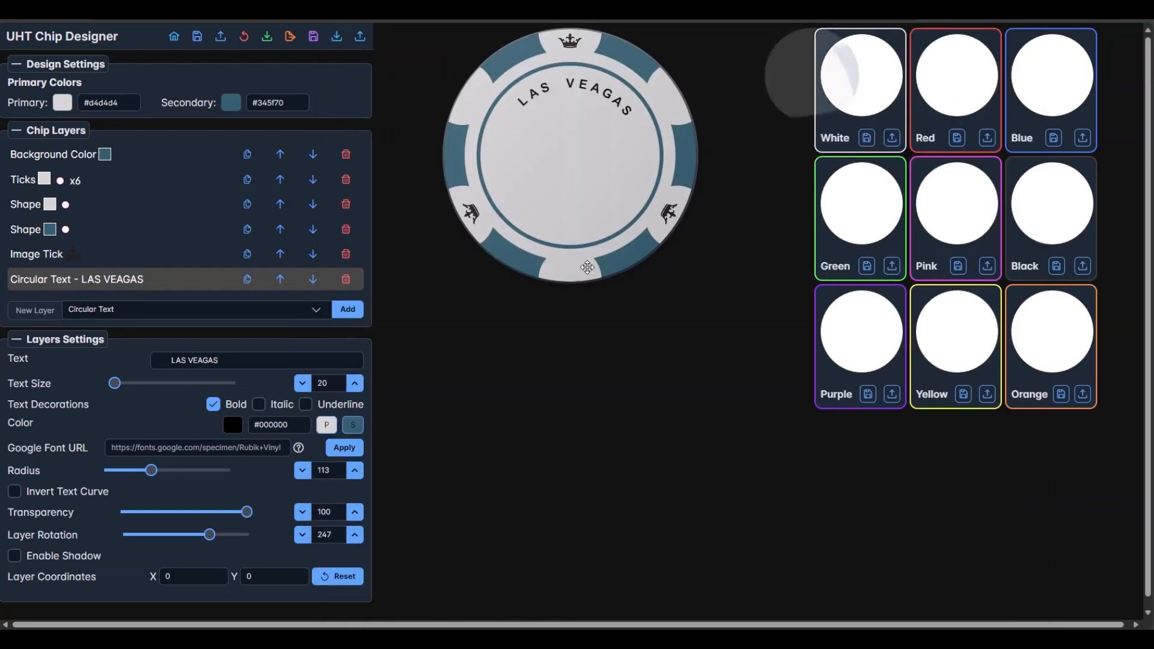
- Add a second Circular Text layer reading "POKER CLUB", padded with trailing spaces to tighten the letters
click(348, 309)
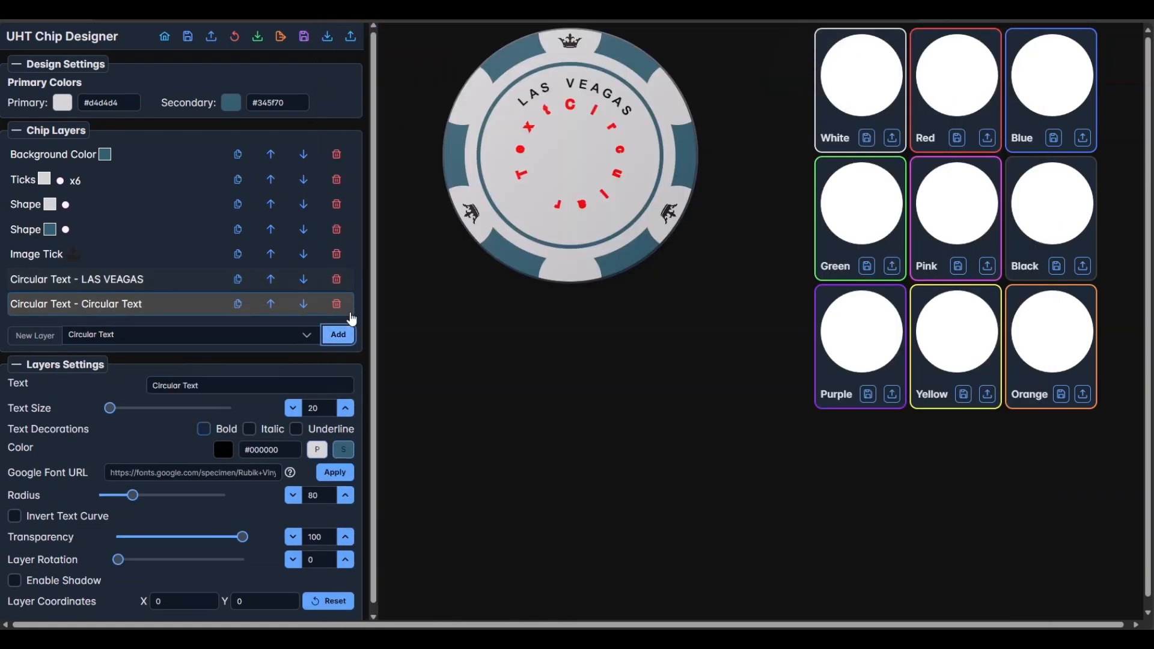
drag(199, 385, 126, 389)
key(alt+Tab)
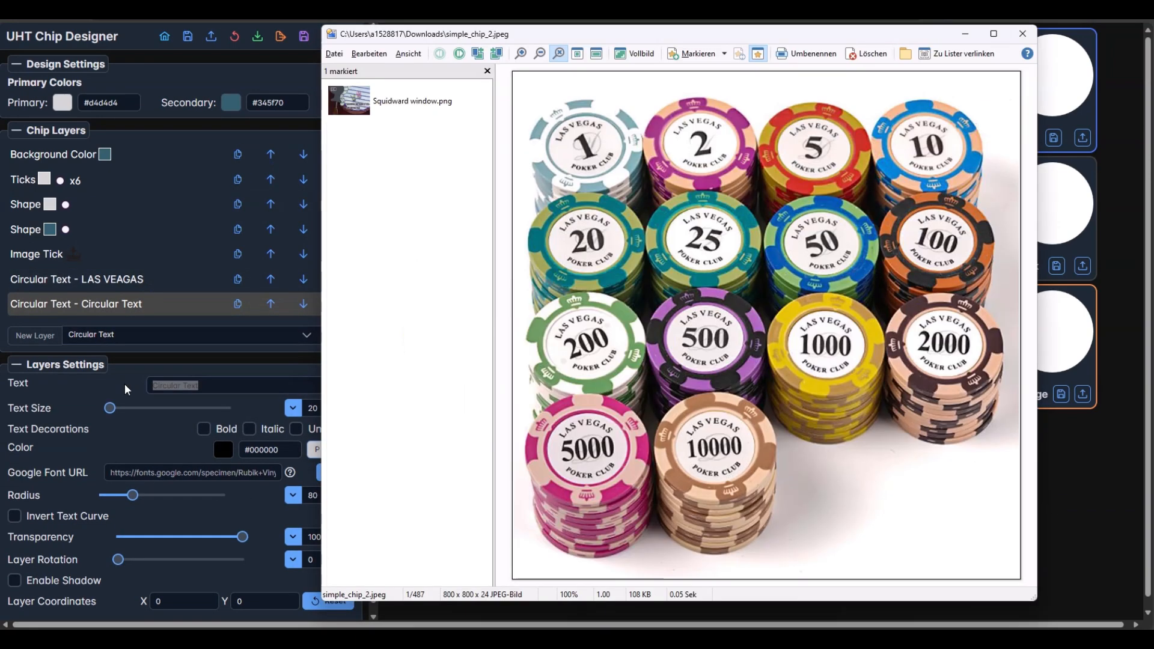
key(alt+Tab)
text(POKER)
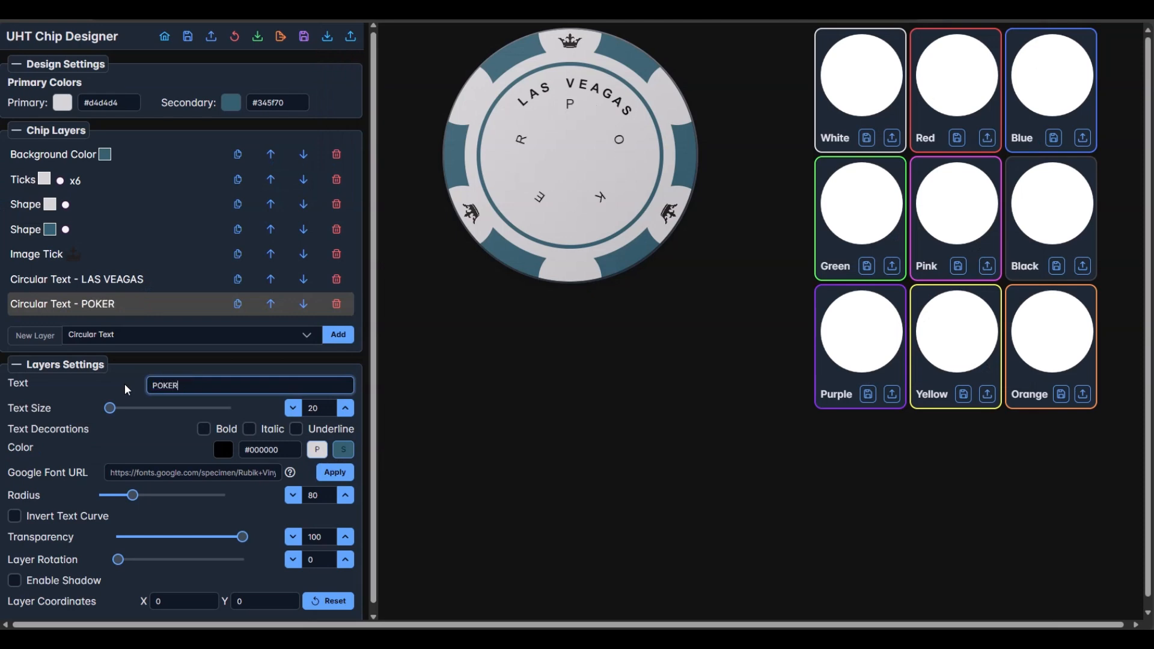
text( CLUB)
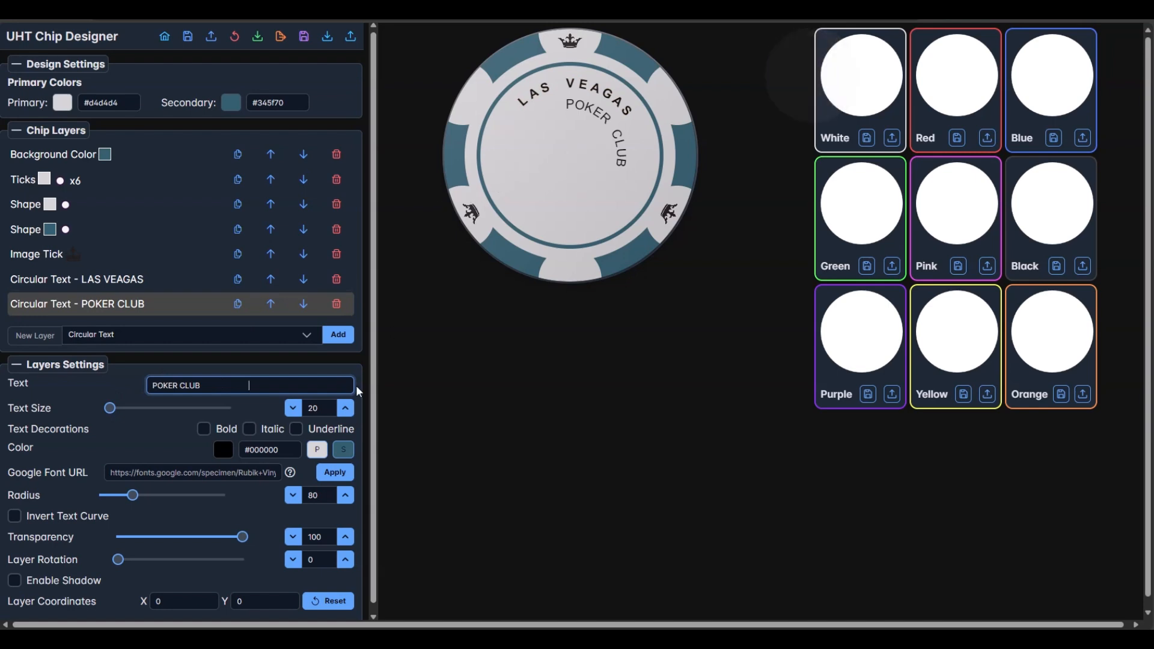
- Rotate the POKER CLUB layer to 127 and invert its text curve
scroll(158, 535, down, 1)
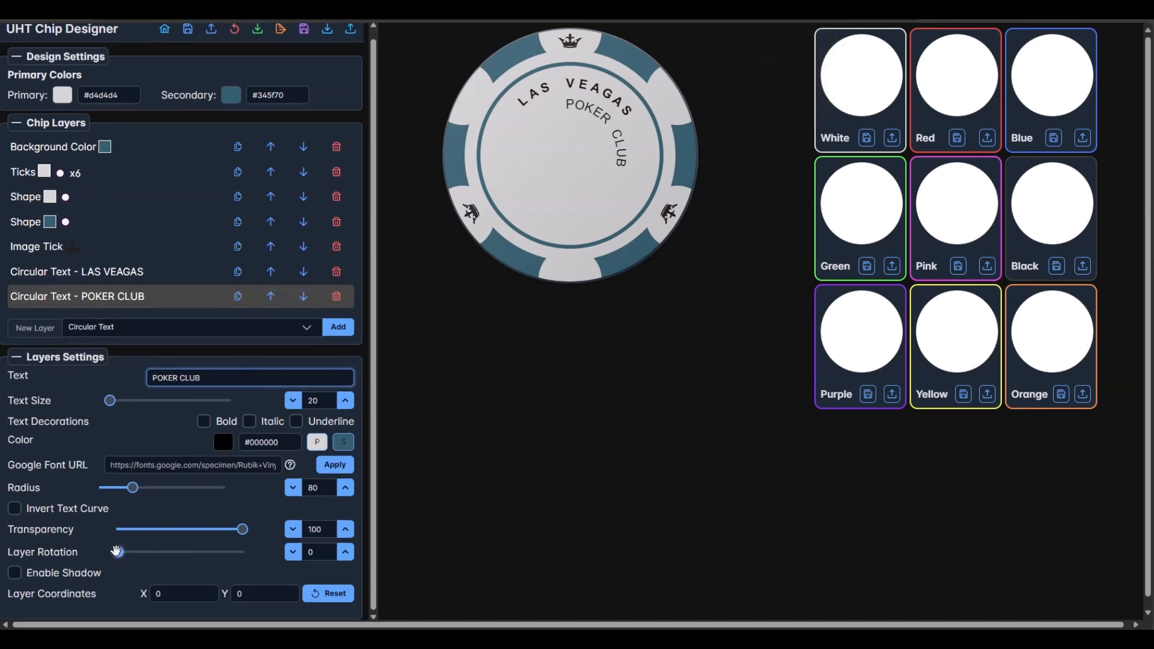
drag(116, 551, 162, 551)
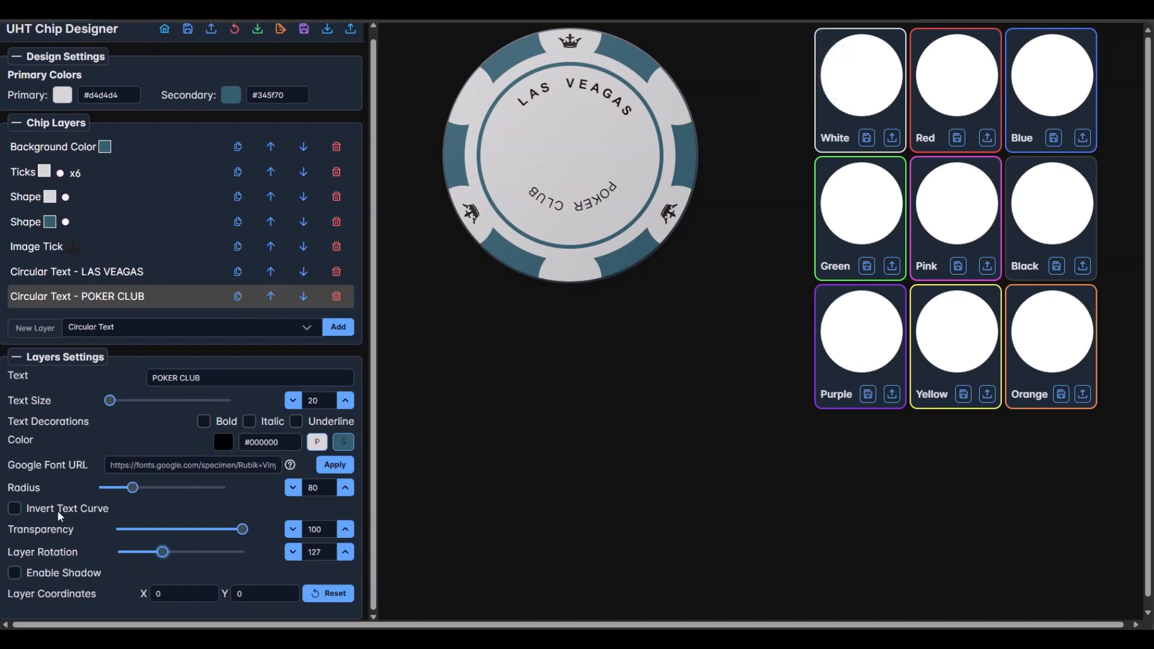
click(72, 509)
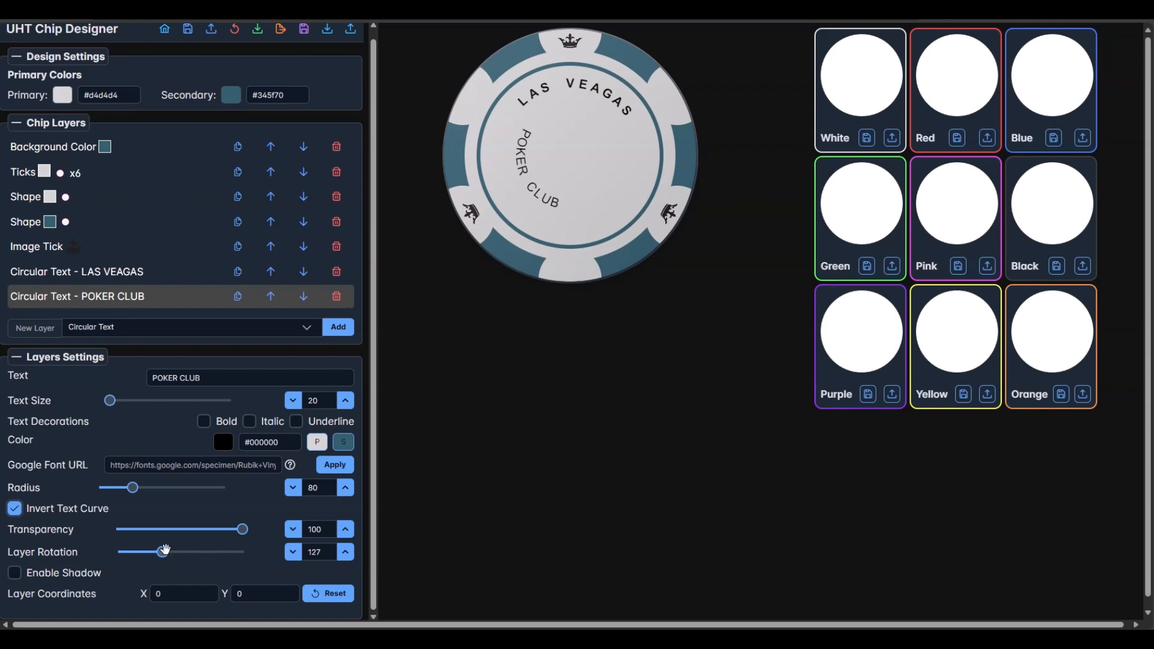
- Set the POKER CLUB text's layer rotation to 64 and radius to 114, and make it bold
drag(165, 550, 140, 552)
drag(130, 489, 146, 488)
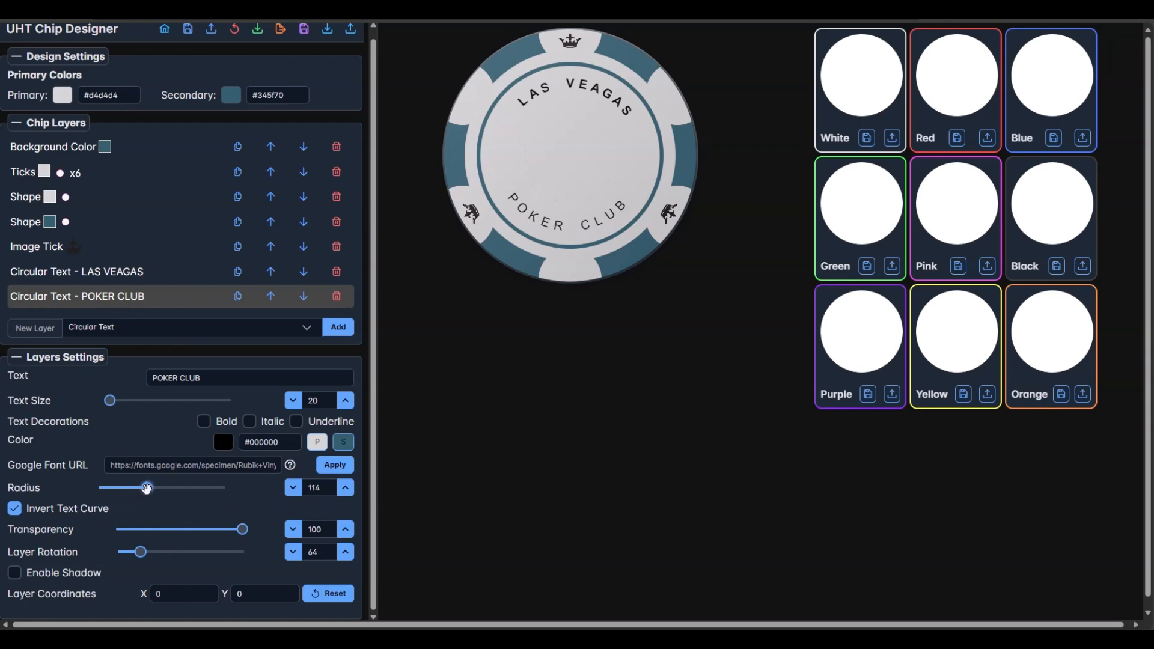
click(204, 421)
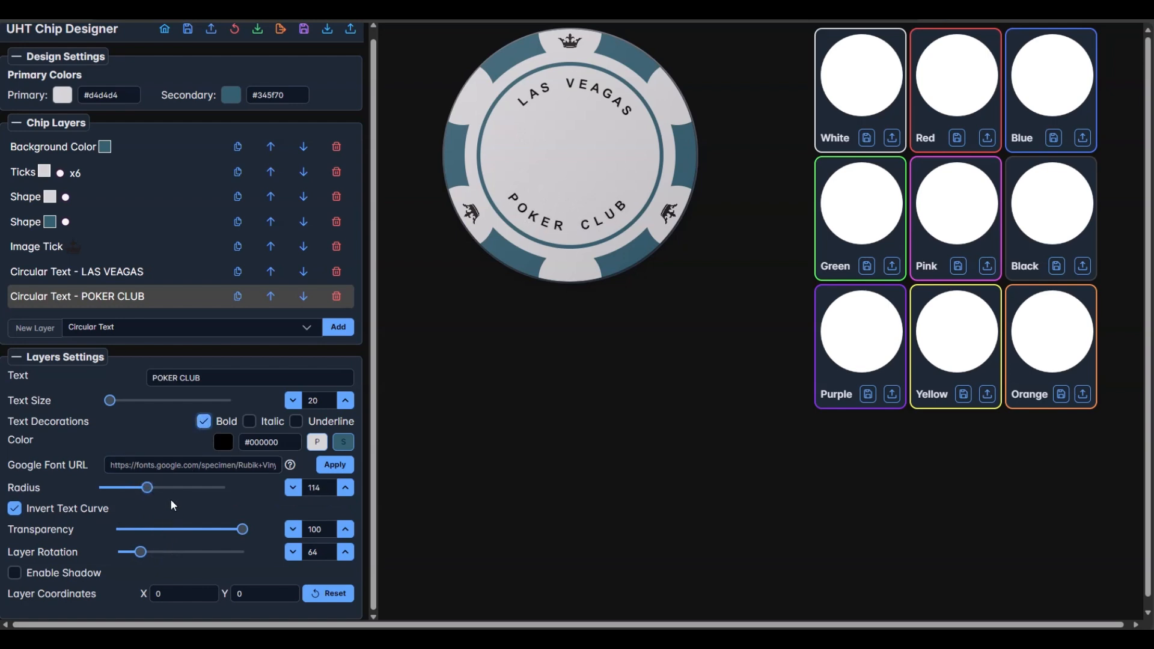
- Check the POKER CLUB lettering against the reference photo and reduce its text size to 13
key(alt+Tab)
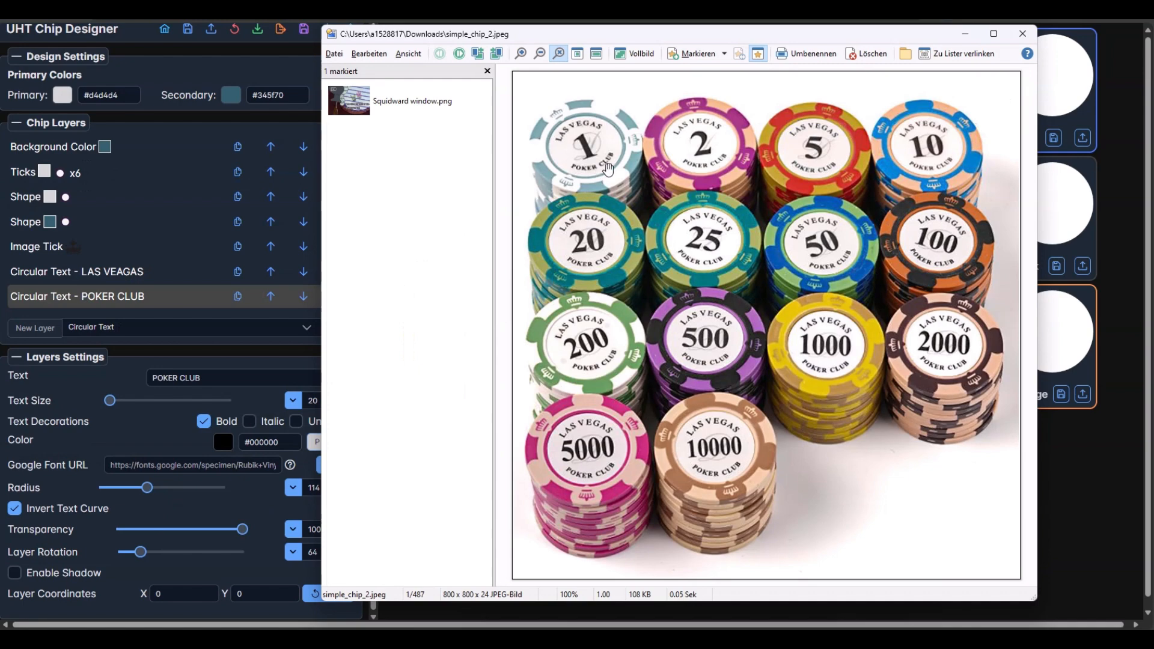
key(alt+Tab)
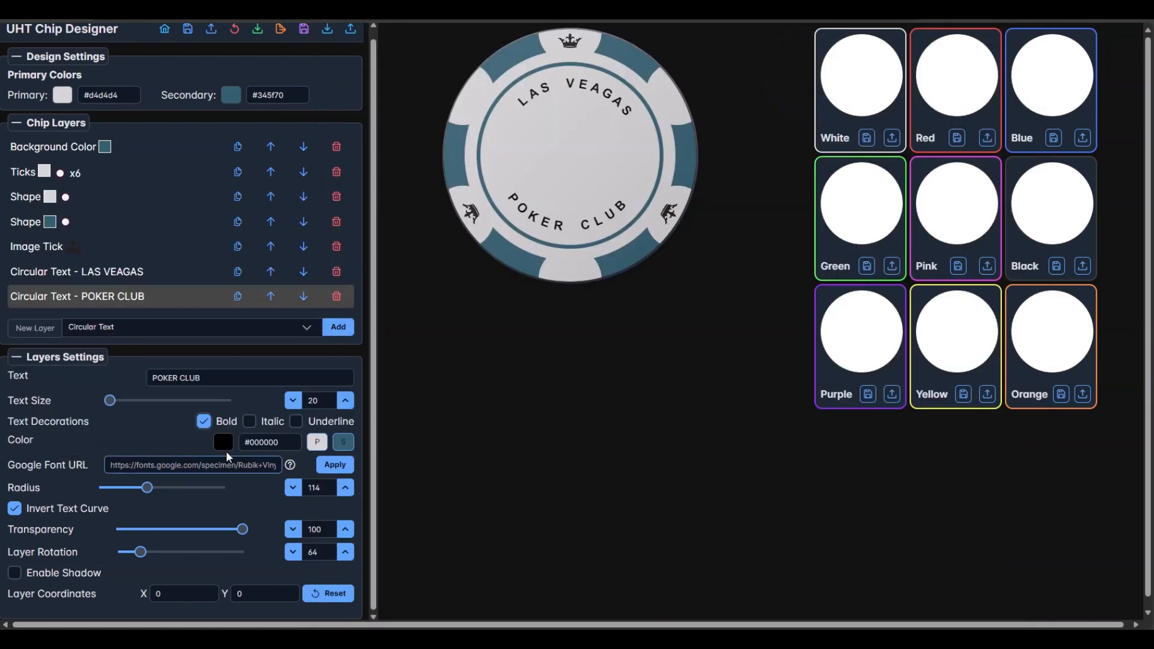
click(293, 401)
click(292, 401)
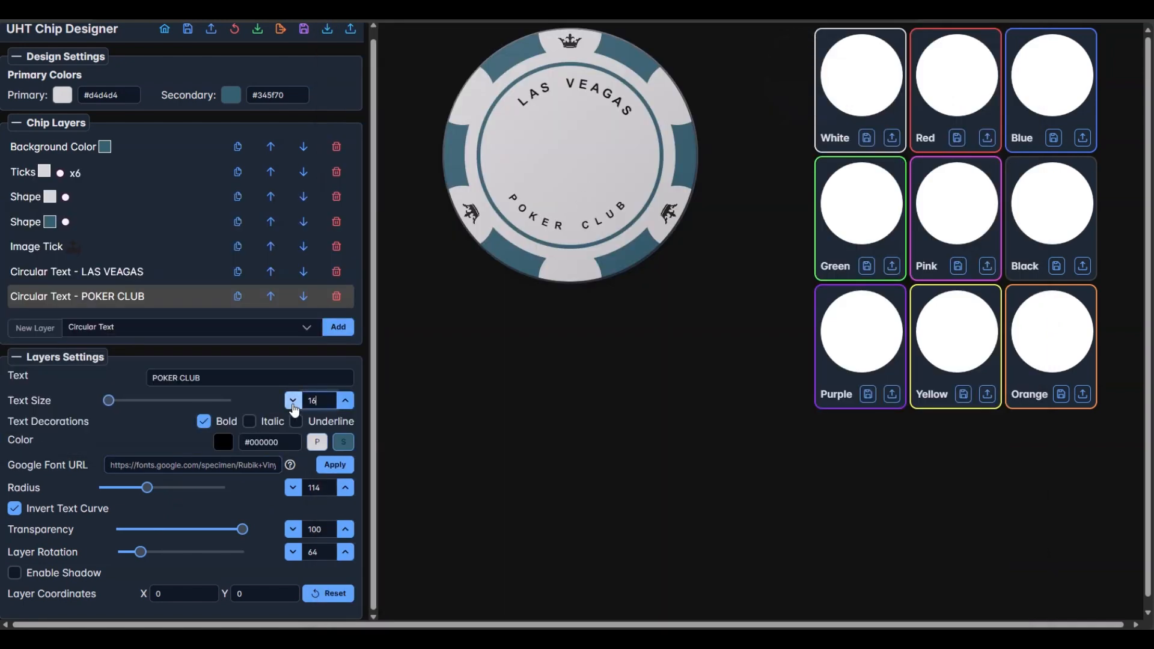
click(293, 401)
click(293, 400)
click(293, 401)
- Tighten the POKER CLUB lettering with more trailing spaces, set its layer rotation to 46, and compare it with the reference photo
click(243, 378)
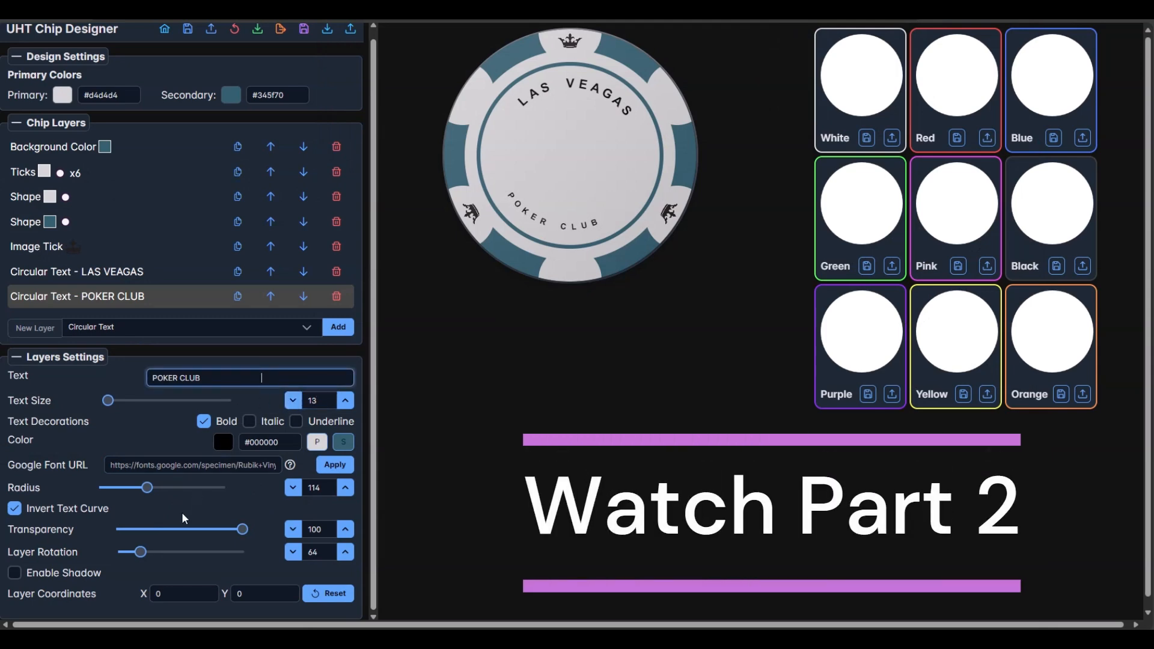
drag(143, 552, 133, 551)
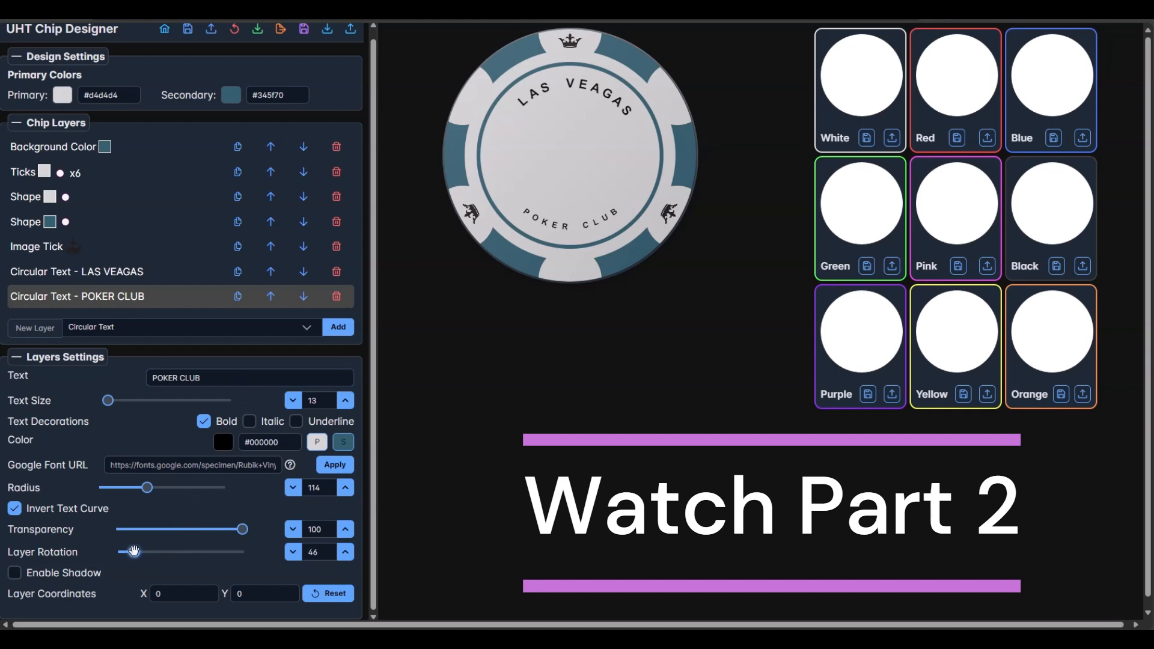
key(alt+Tab)
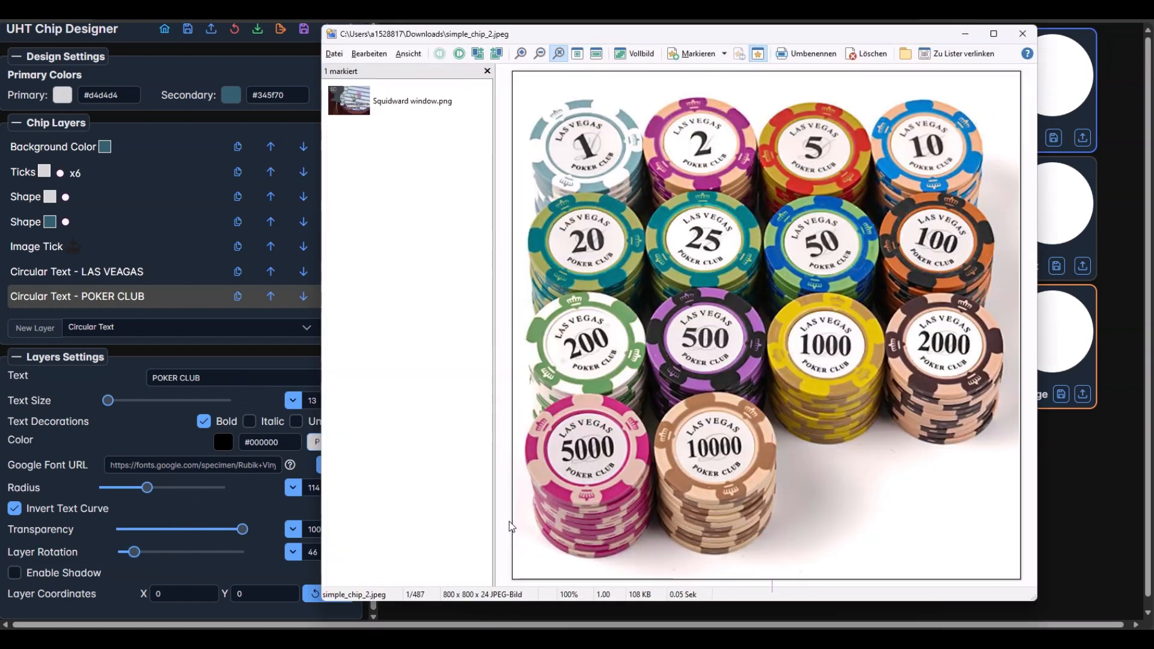